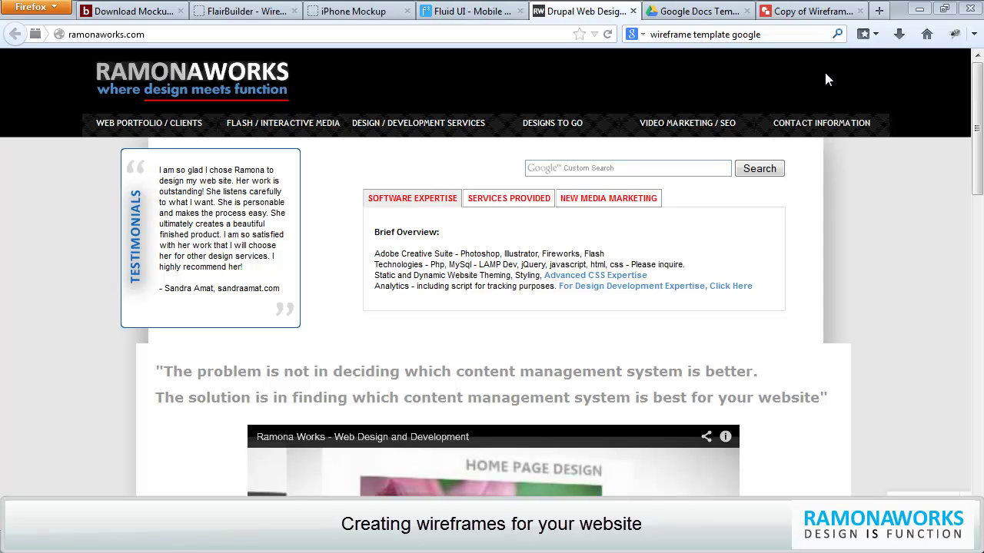
mouse_move(821, 123)
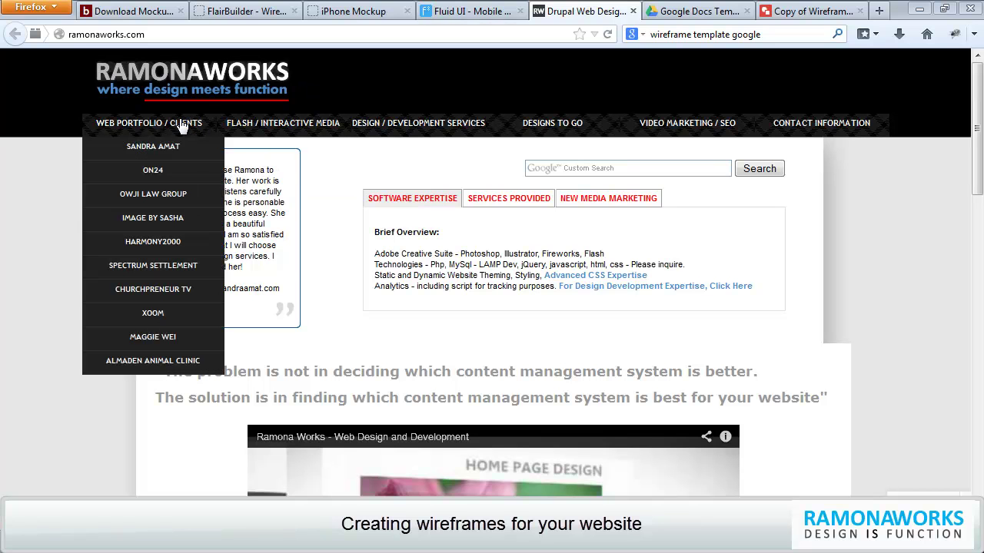
mouse_move(276, 128)
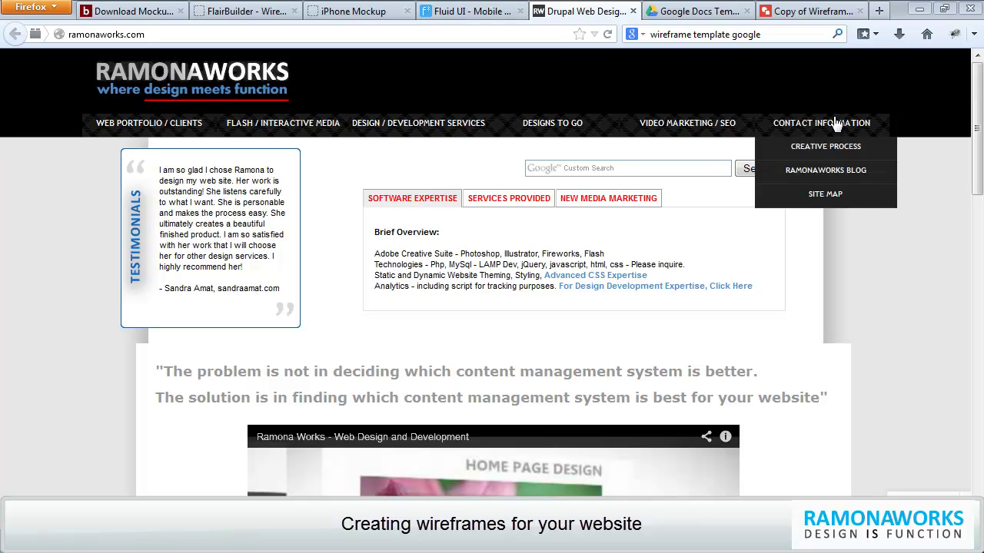
mouse_move(545, 132)
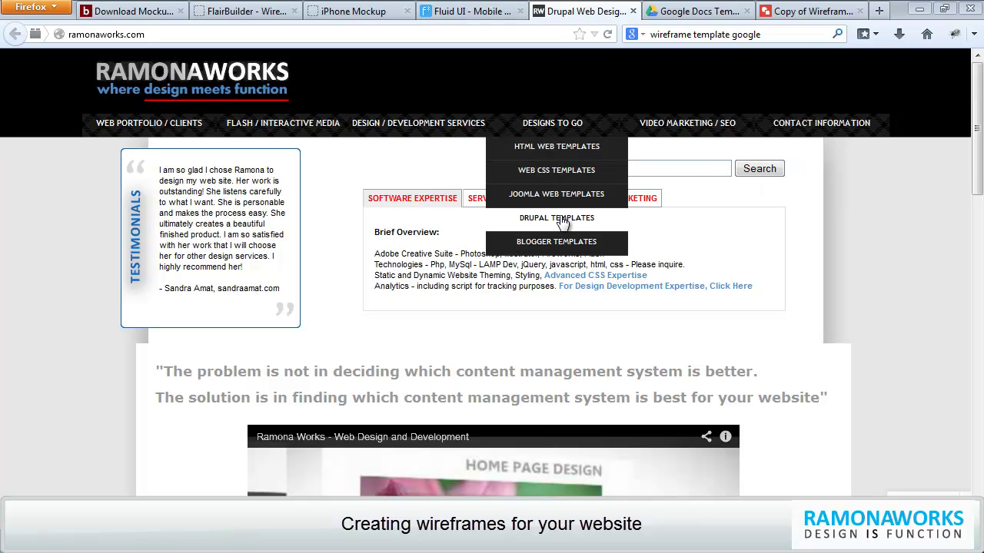
mouse_move(427, 177)
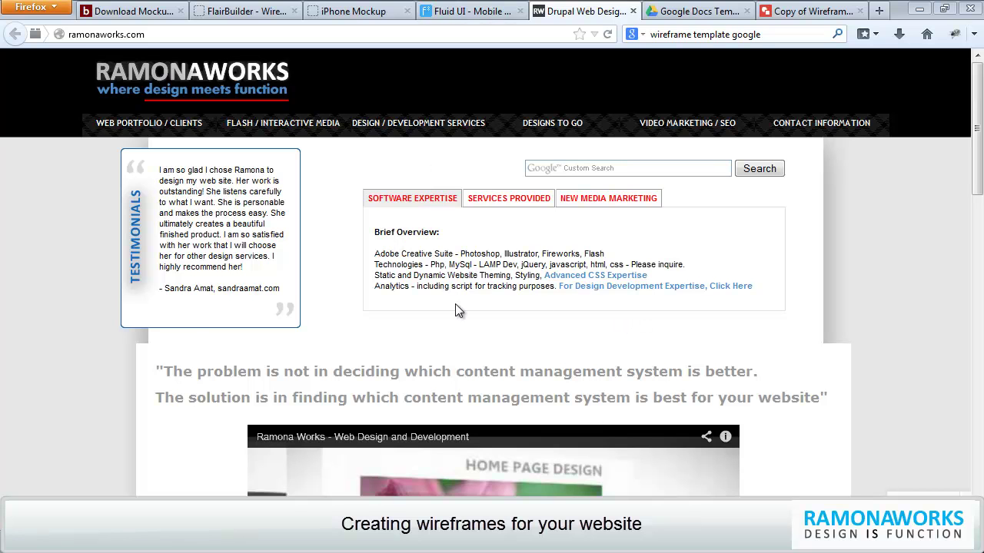
- Visit the Owji Law Group, Flash / Interactive Media, Paypal Integration and Contact Information pages in turn
mouse_move(154, 126)
left_click(162, 197)
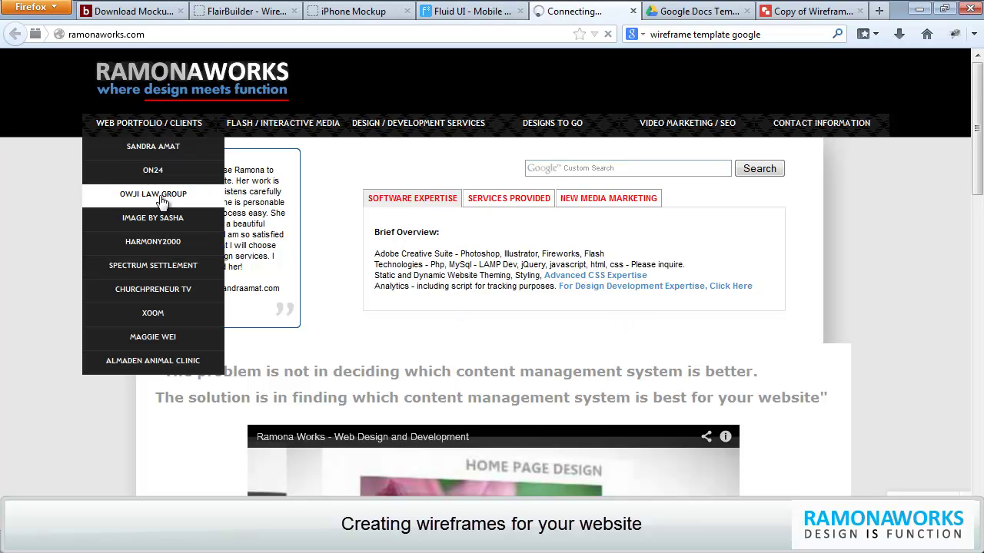
left_click(313, 130)
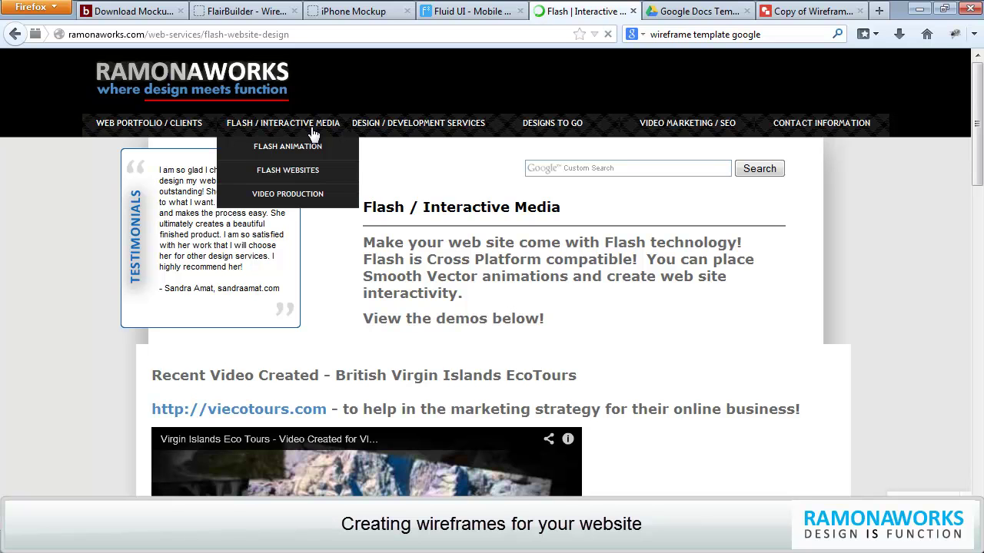
left_click(443, 127)
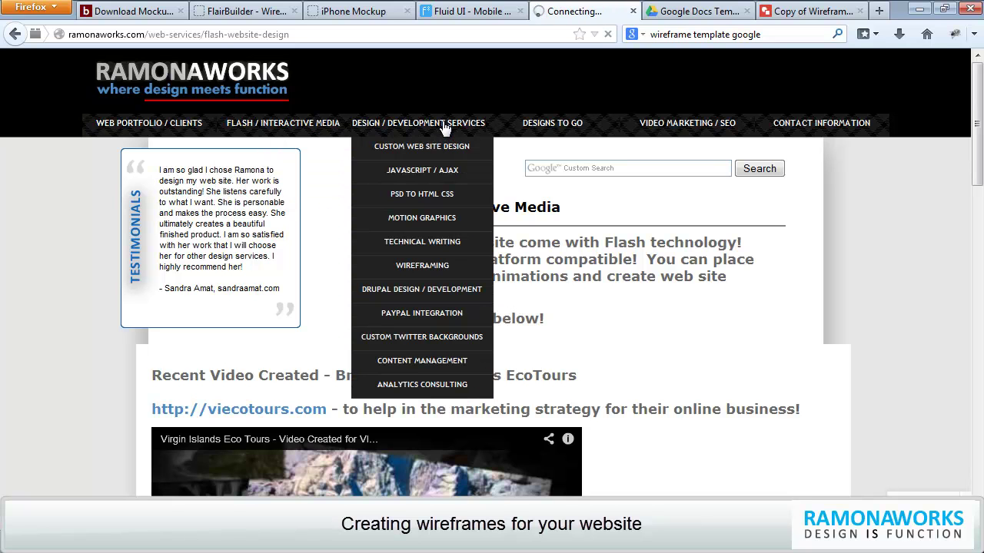
left_click(443, 318)
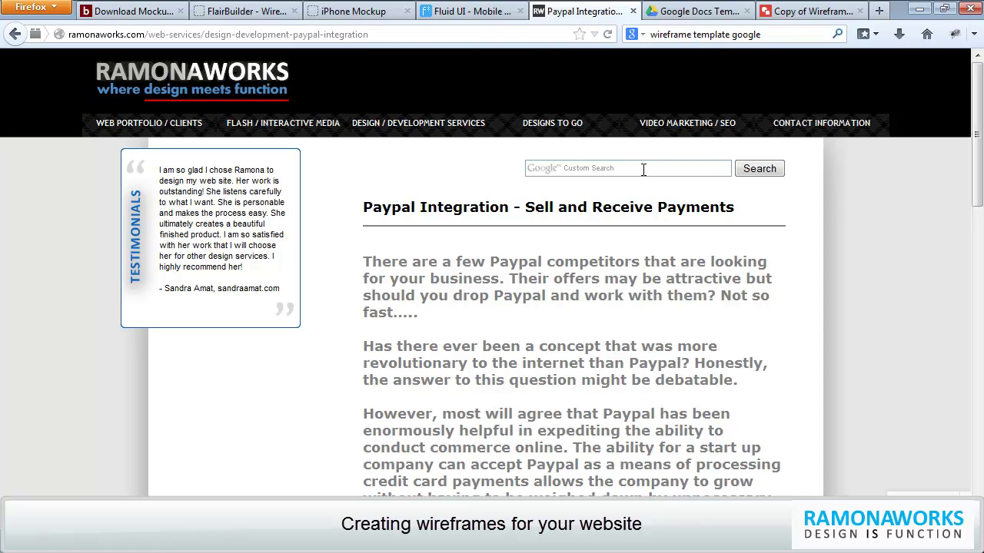
left_click(849, 125)
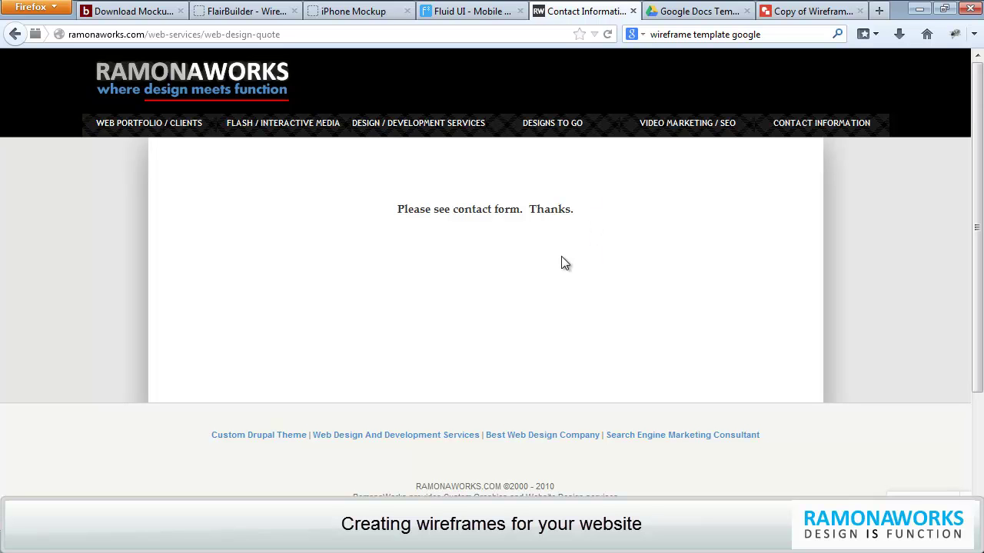
mouse_move(830, 133)
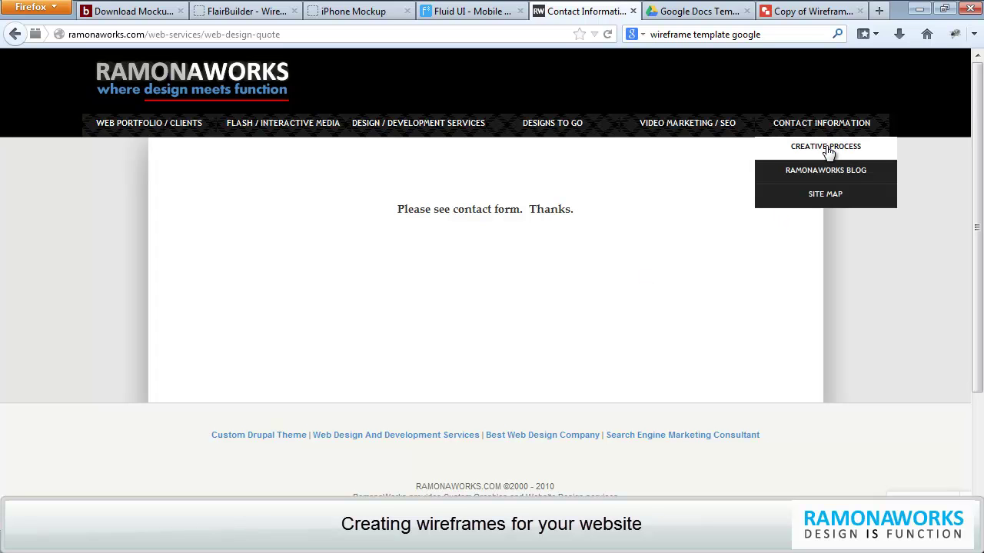
- Go to the WEB PORTFOLIO / CLIENTS page from the site's navigation bar
left_click(187, 127)
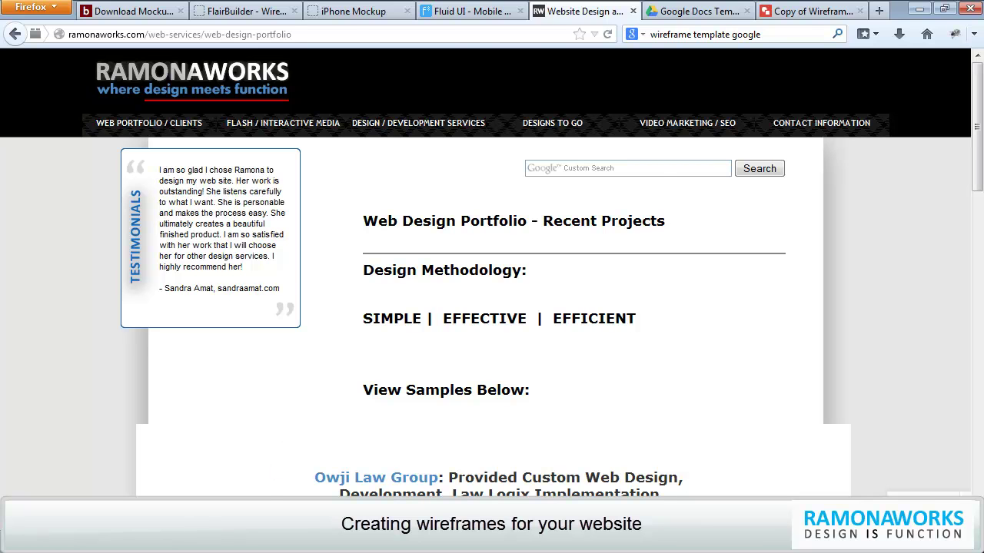
- Switch from Firefox to the rw-wireframe workbook in Excel
key("alt+Tab")
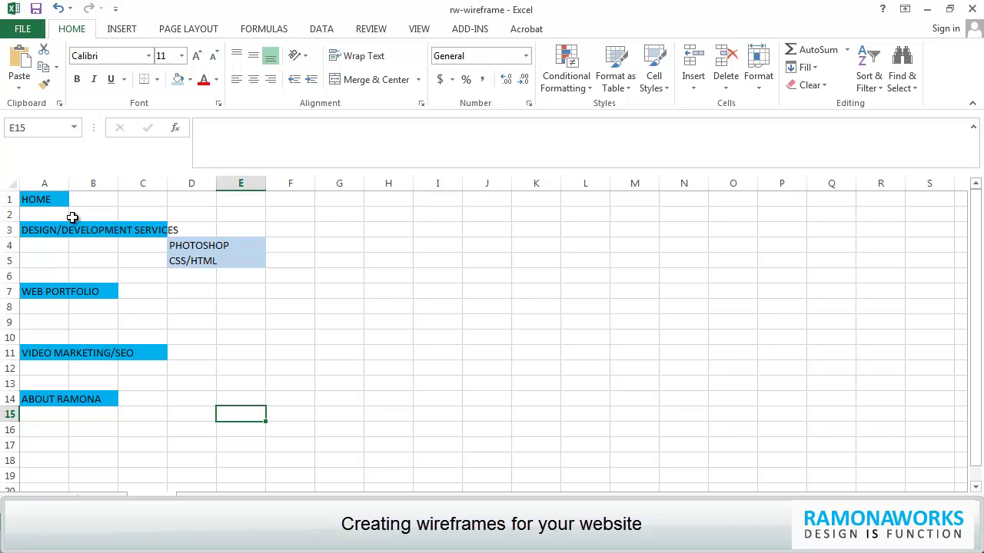
- Insert a new row 6 with JAVASCRIPT in D6 under CSS/HTML, then return to Firefox
left_click(9, 278)
right_click(9, 279)
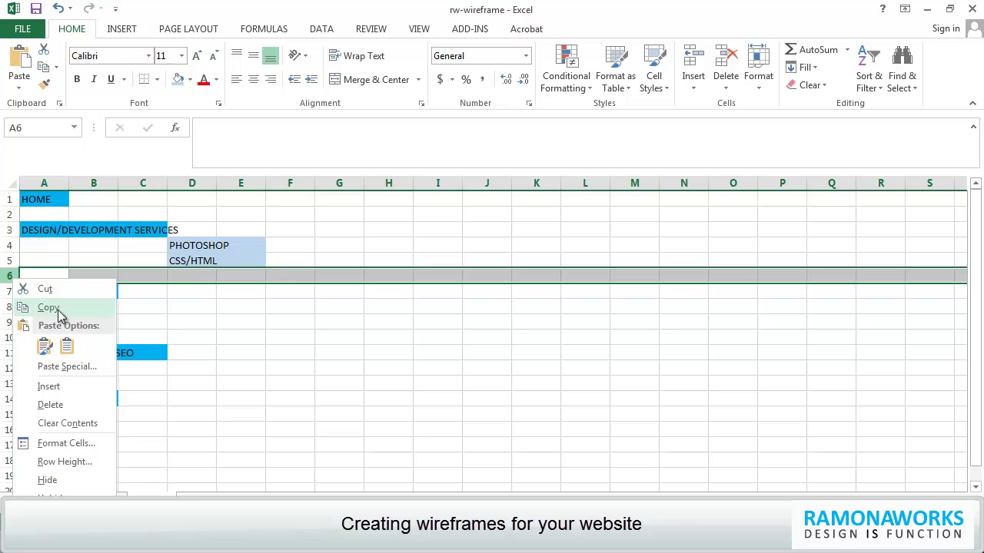
left_click(74, 384)
left_click(202, 274)
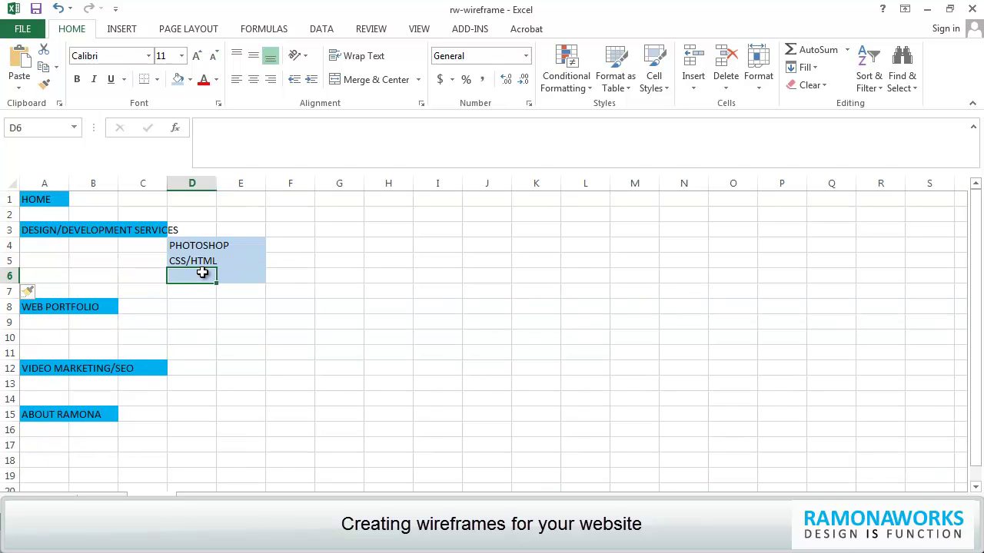
type("java")
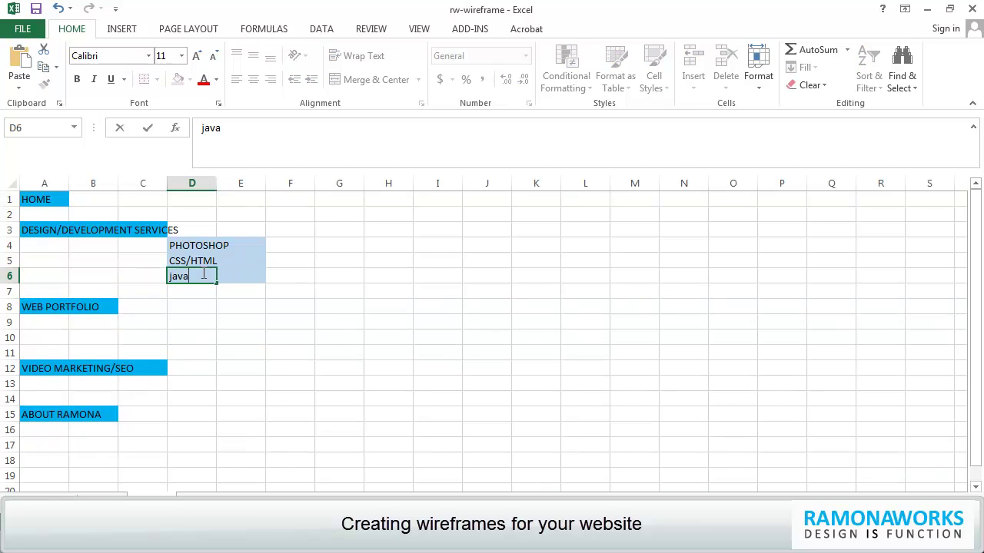
key("BackSpace")
key("BackSpace")
key("BackSpace")
key("BackSpace")
type("JAVASCRIPT")
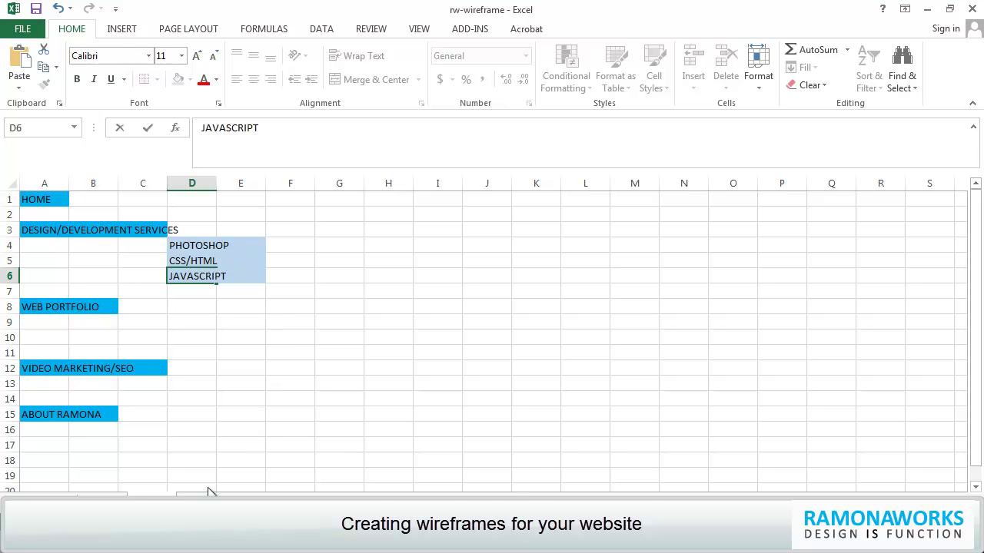
left_click(292, 541)
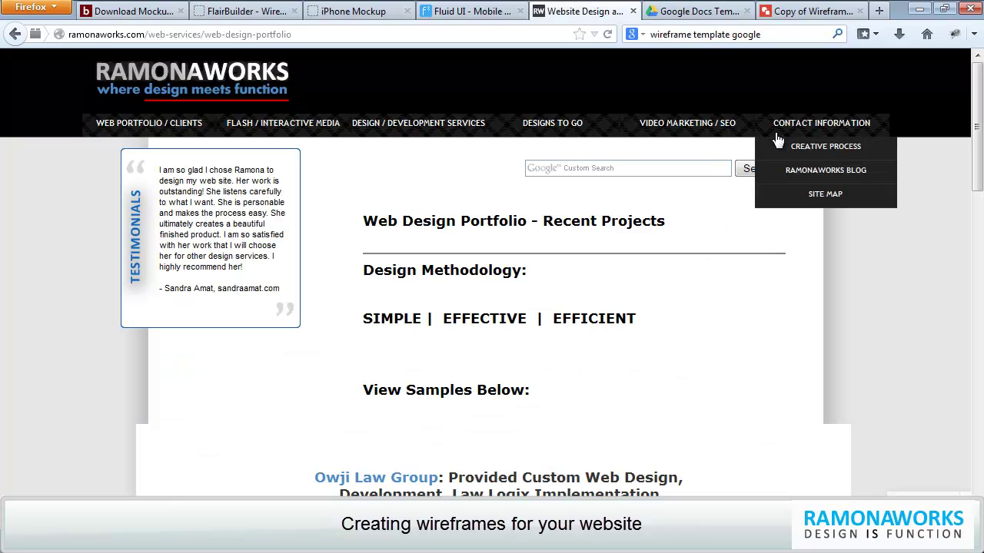
- Search for wireframe templates and open the WireFrame Templates result in Google Docs
left_click(718, 36)
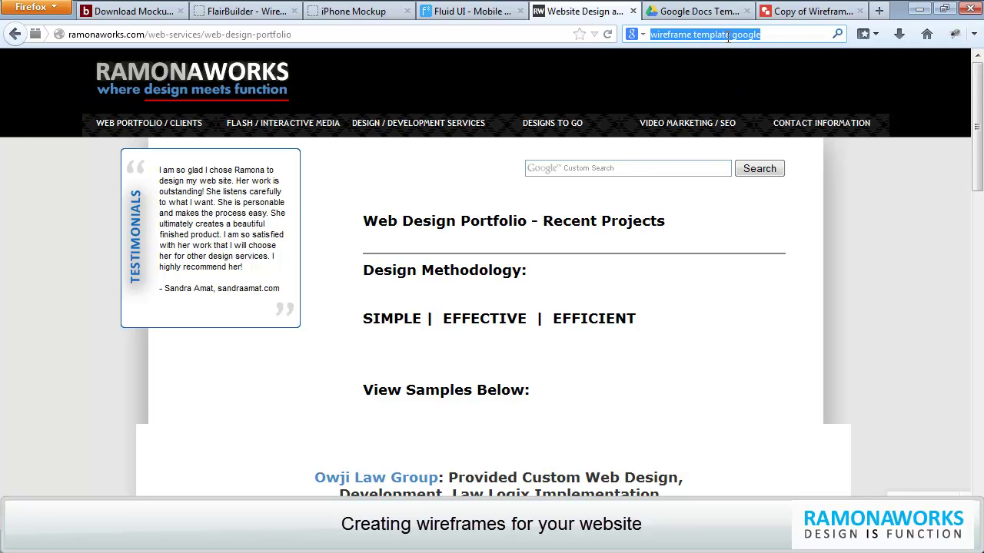
left_click(708, 11)
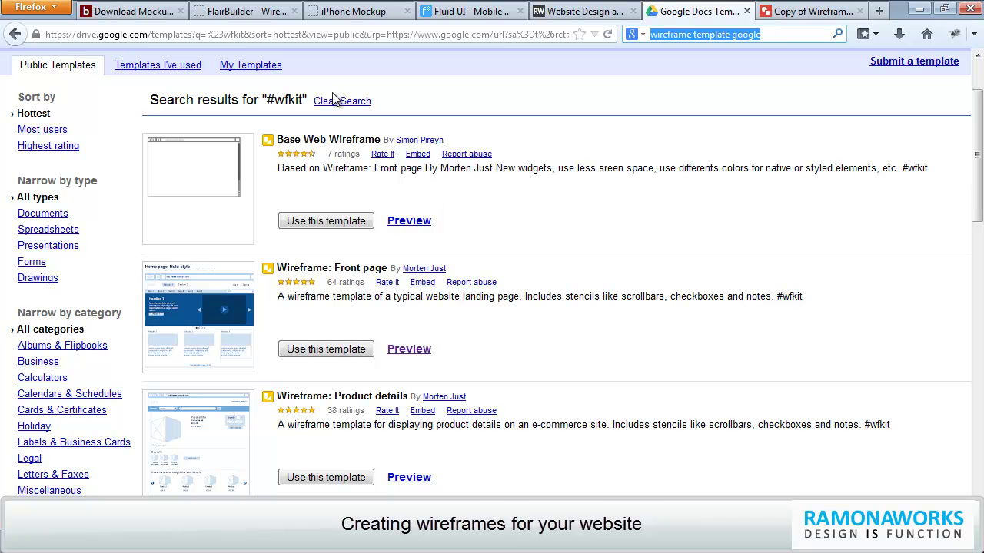
key("Return")
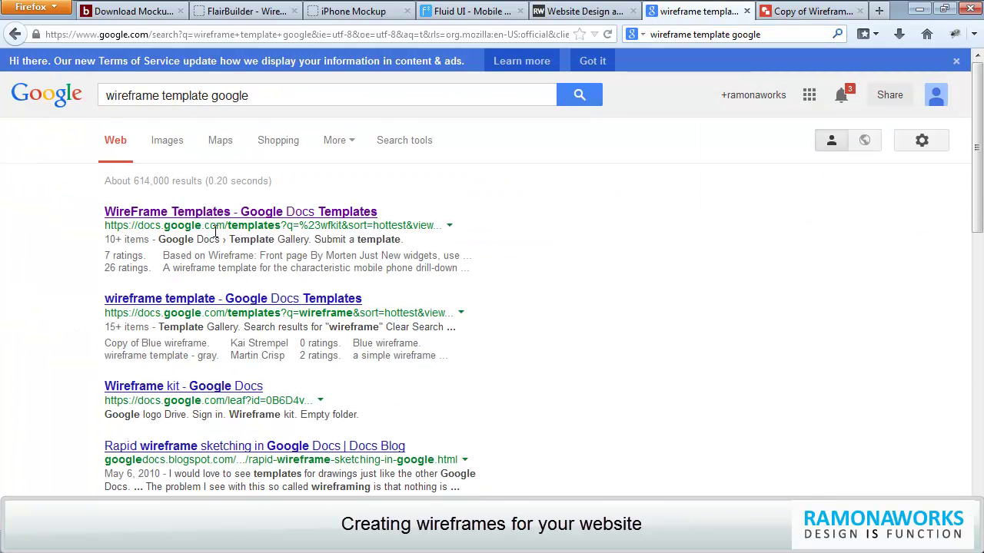
left_click(234, 215)
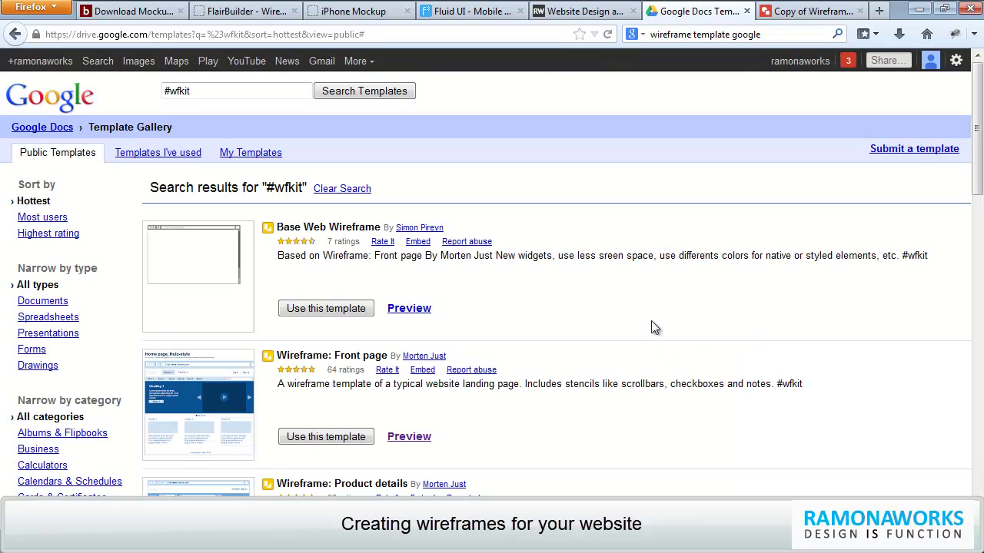
- Browse the template list and preview the 'Wireframe: Front page' template
scroll(651, 328, "down", 5)
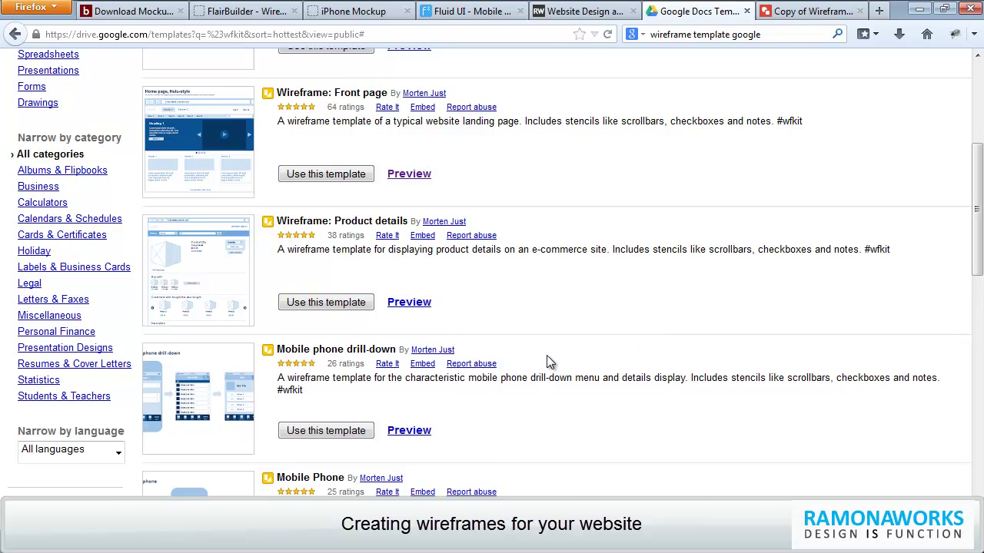
scroll(550, 362, "down", 5)
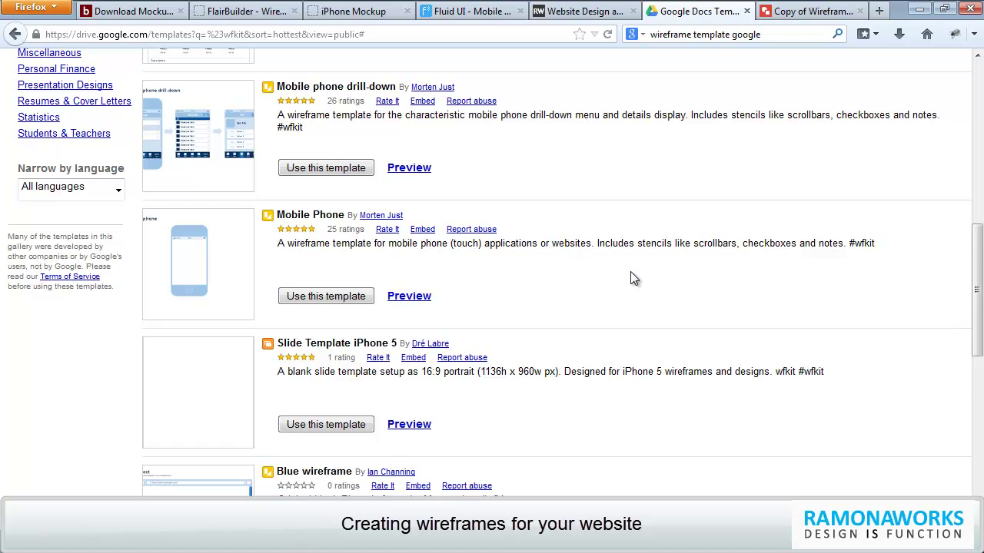
scroll(634, 273, "down", 5)
scroll(635, 271, "down", 5)
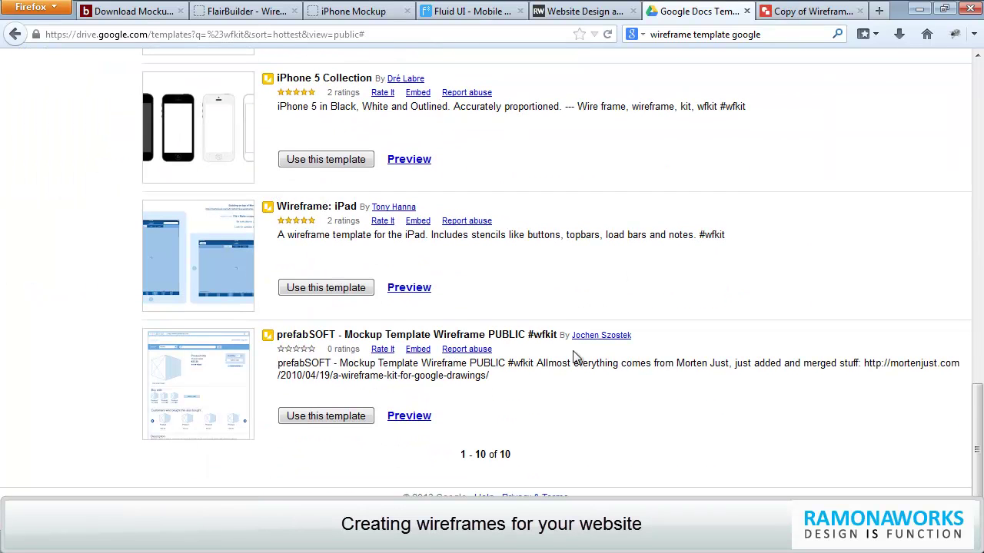
scroll(707, 385, "up", 1)
scroll(710, 385, "up", 15)
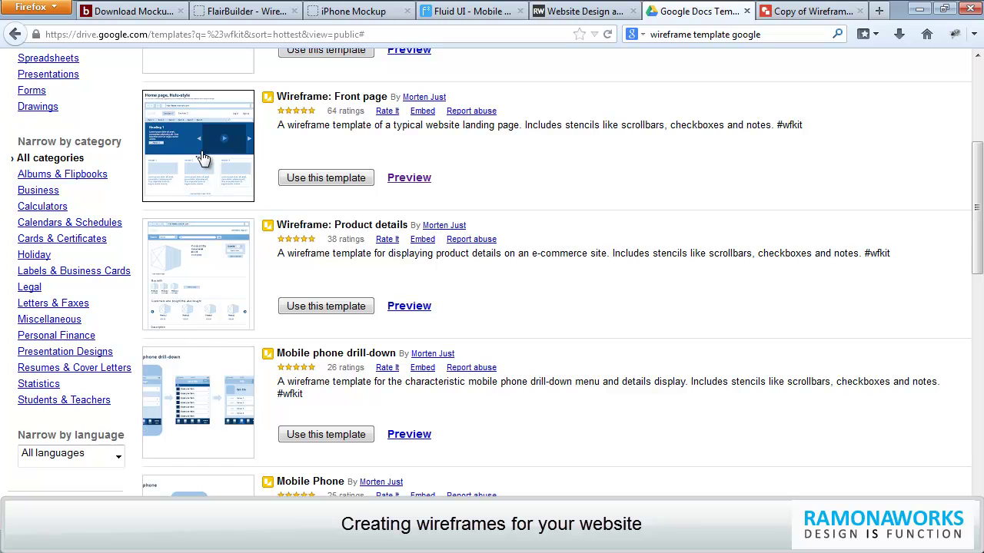
left_click(204, 158)
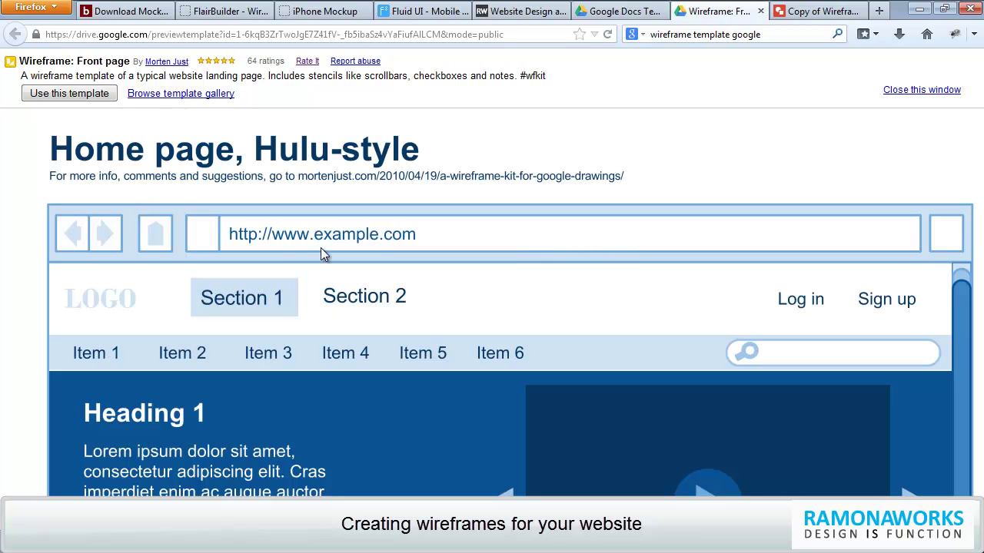
left_click(40, 93)
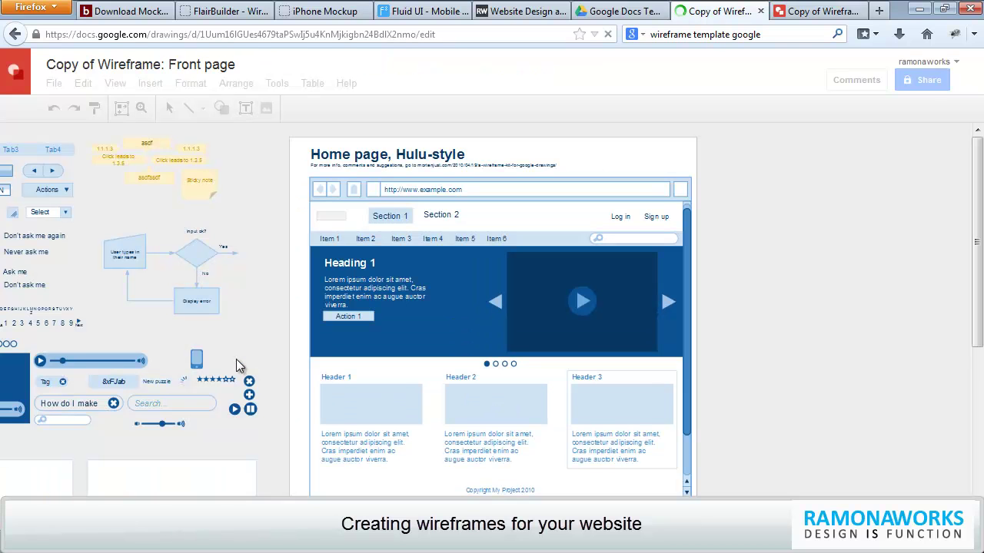
left_click(439, 194)
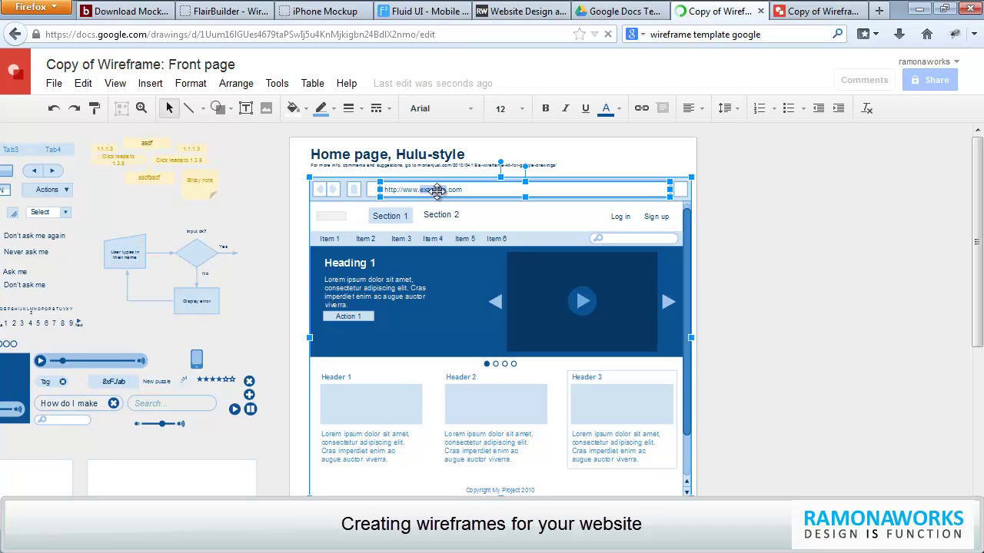
double_click(438, 190)
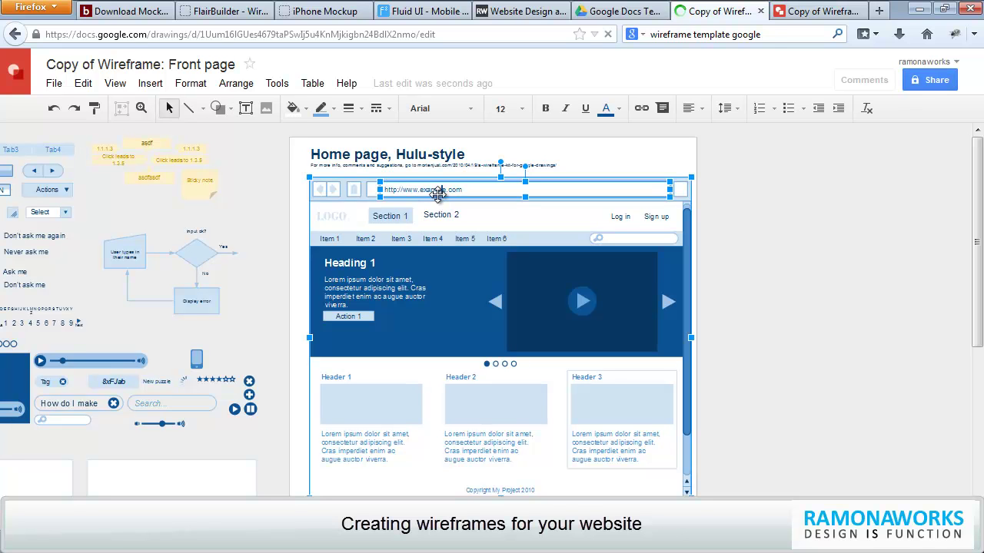
double_click(434, 189)
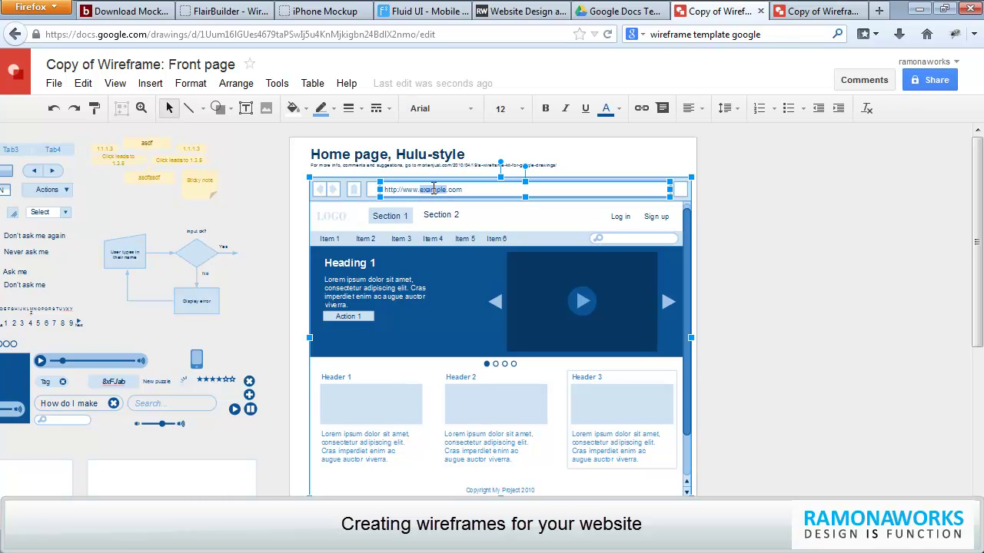
type("RAMONAWORKS")
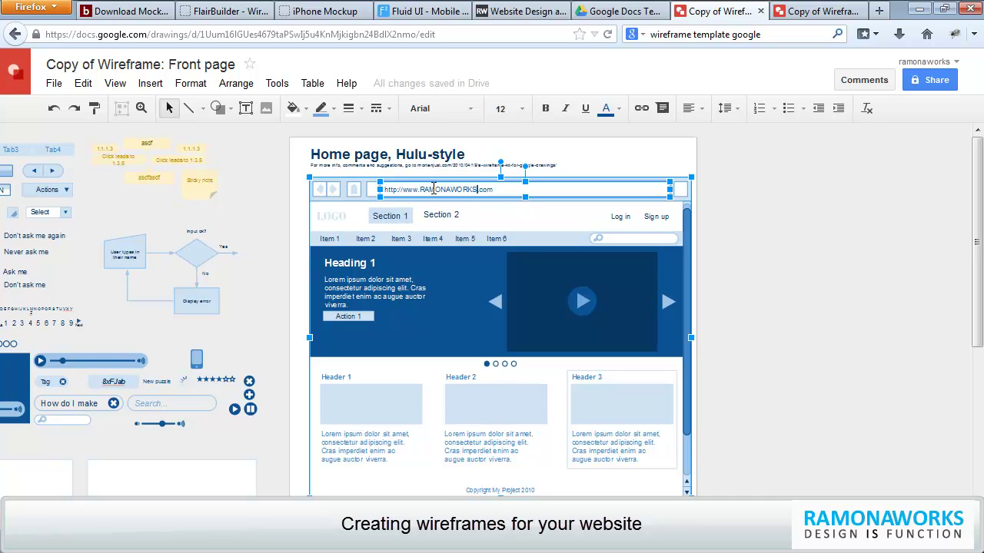
- Replace the banner's Lorem ipsum paragraph with 'Please click the button for more details.'
left_click(452, 293)
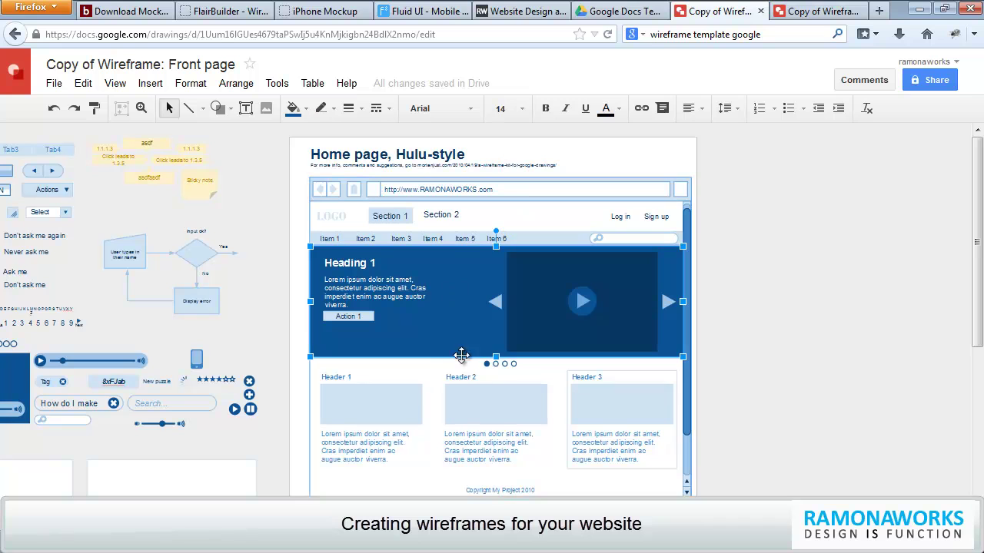
double_click(361, 288)
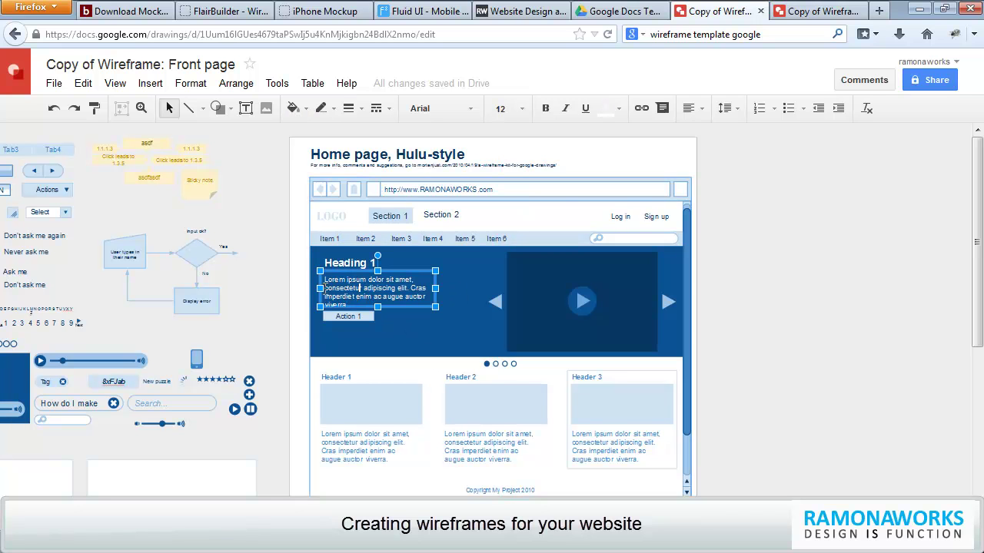
left_click_drag(325, 279, 375, 309)
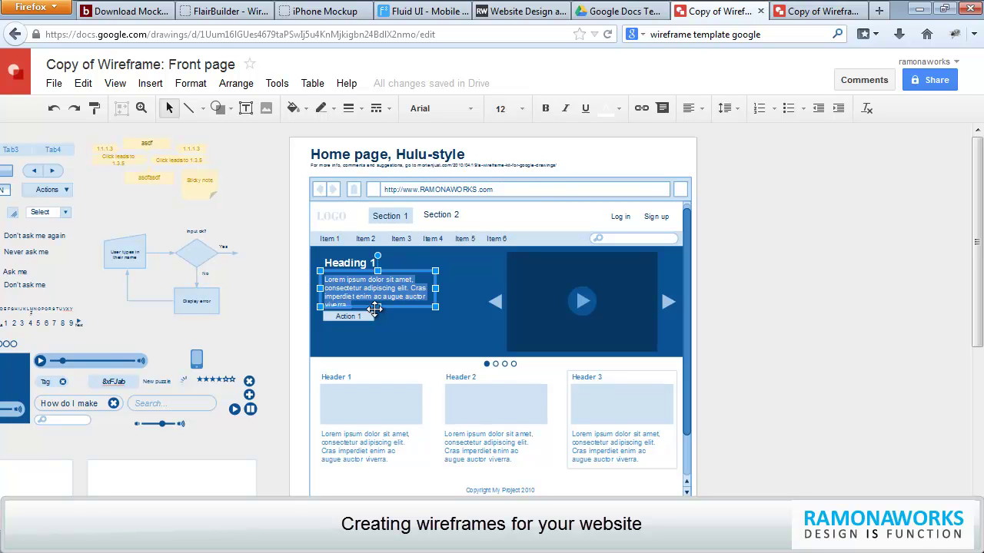
type("Please click ")
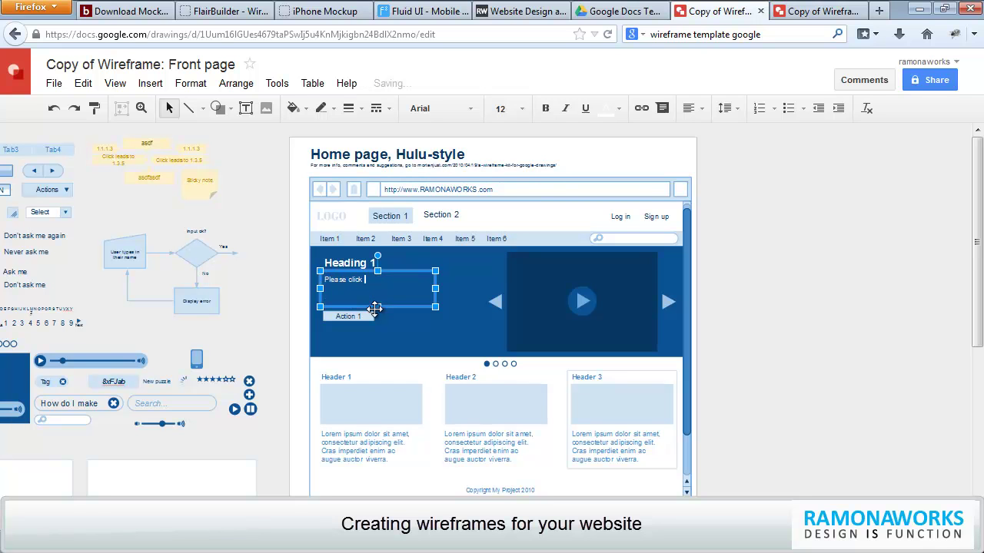
type("the button for more details.")
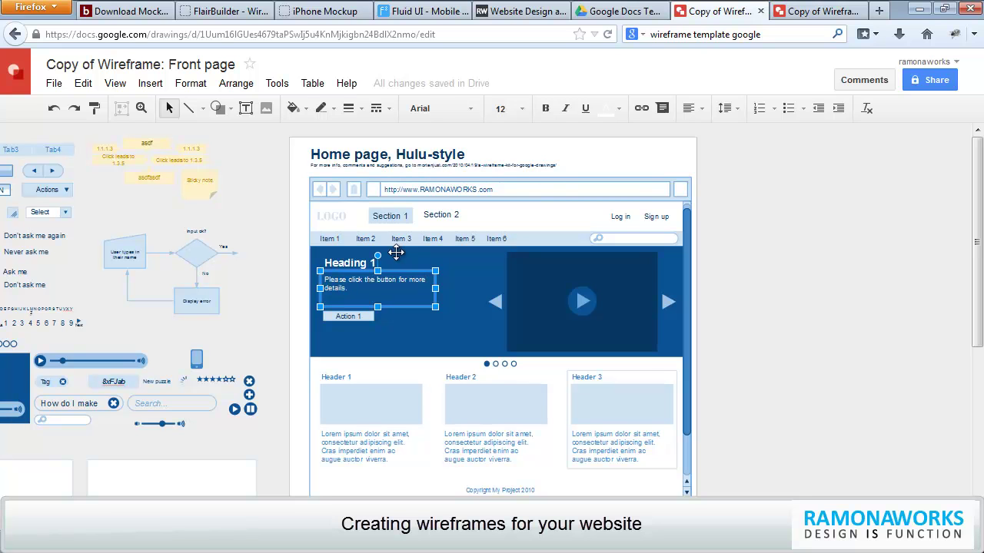
- Delete the banner's body text box, Action 1 button and Heading 1 text box
left_click(350, 266)
left_click(339, 270)
key("Delete")
left_click(331, 315)
key("Delete")
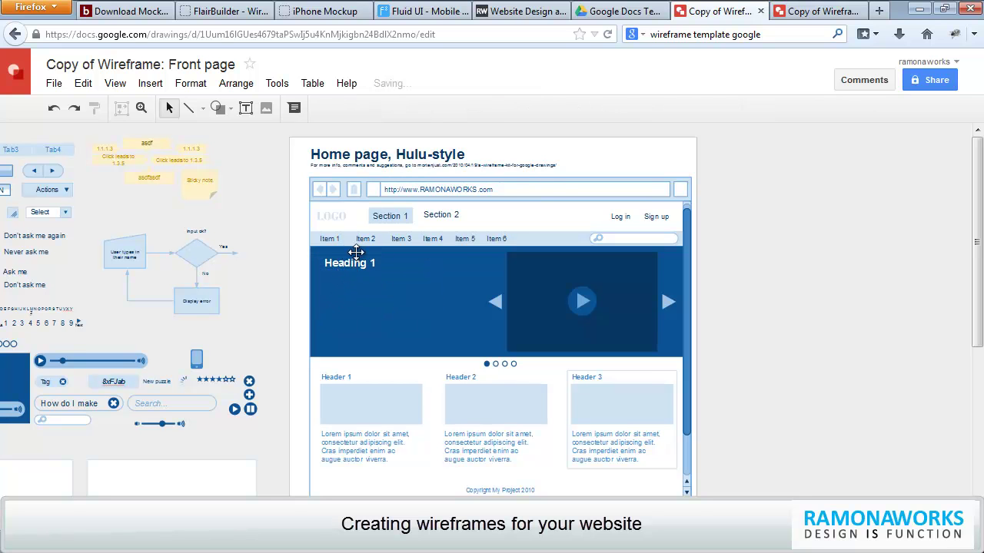
left_click(346, 264)
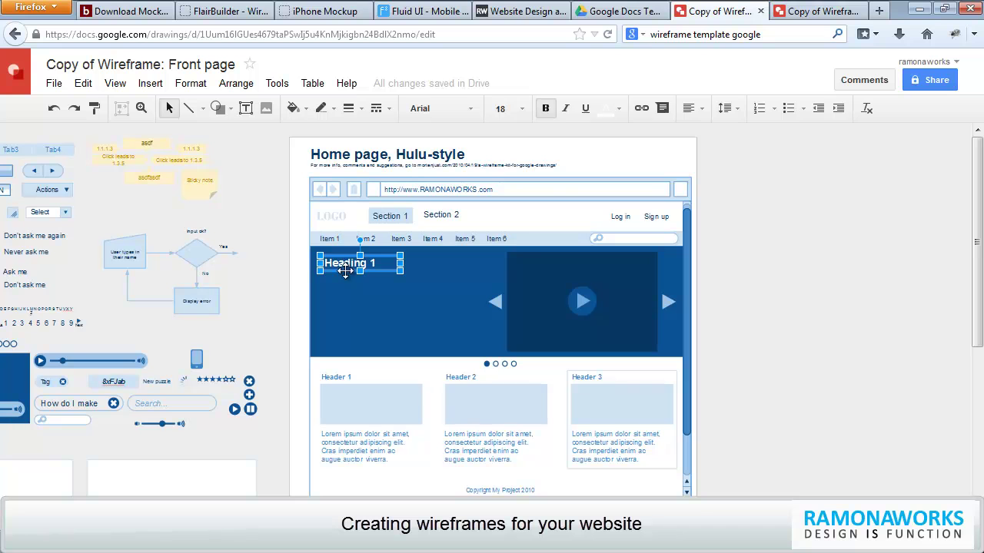
key("Delete")
- Move the video placeholder left, arrows to either side, and the play button into the placeholder
left_click(516, 318)
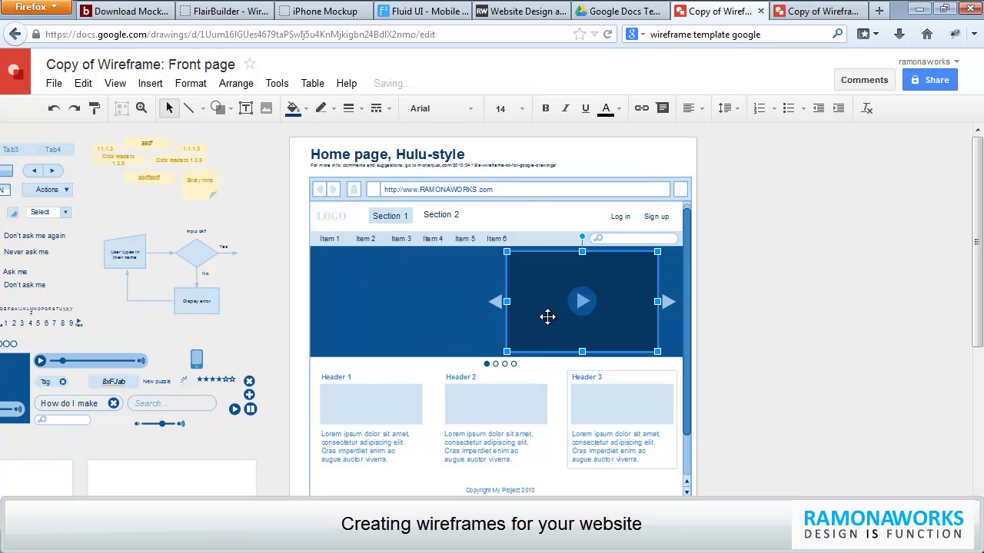
left_click_drag(547, 317, 484, 307)
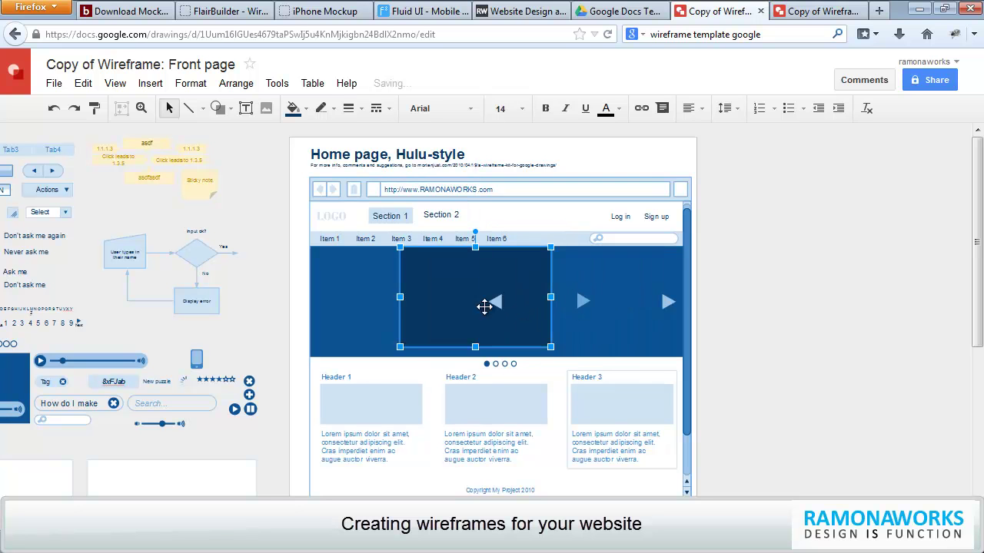
left_click(496, 302)
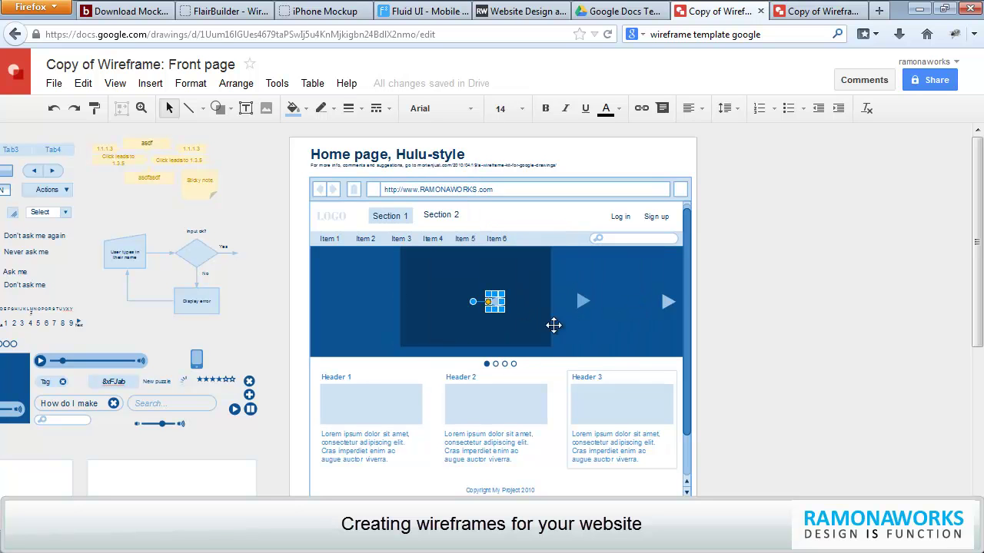
left_click_drag(492, 302, 337, 294)
left_click(582, 302)
left_click_drag(581, 301, 470, 329)
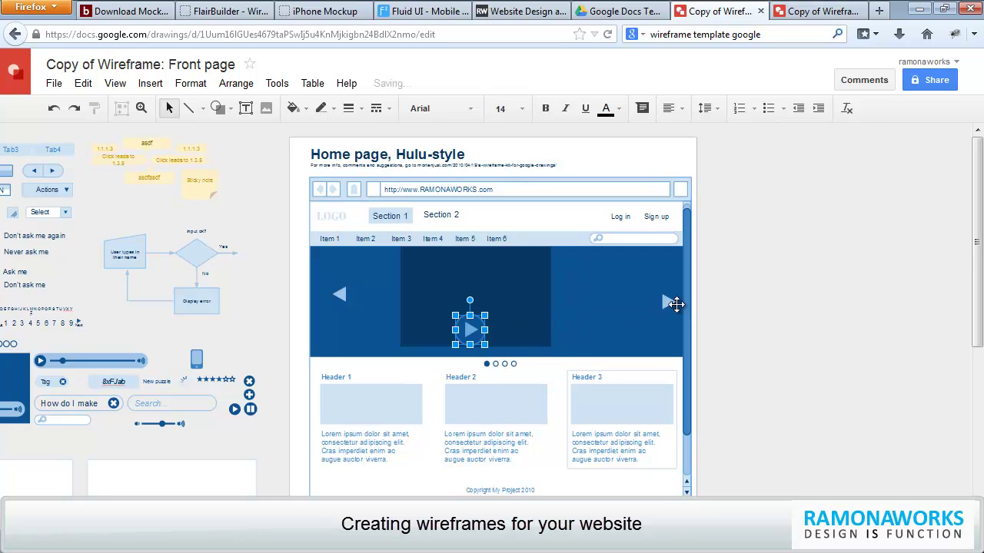
left_click(677, 304)
left_click_drag(675, 304, 597, 295)
- Enlarge the video placeholder to the right, left and downward, trimming its bottom edge slightly
left_click(538, 319)
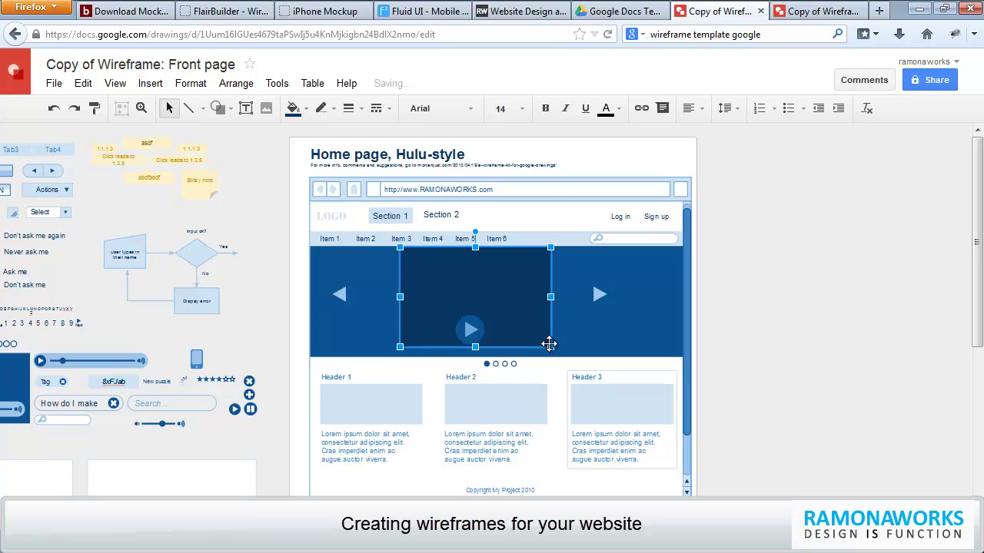
left_click_drag(550, 347, 570, 349)
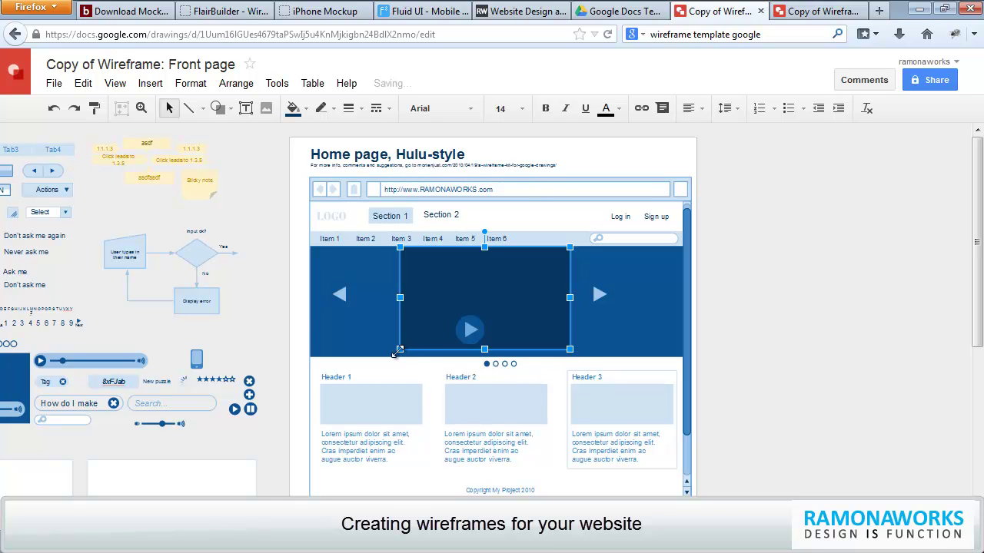
left_click_drag(398, 351, 362, 359)
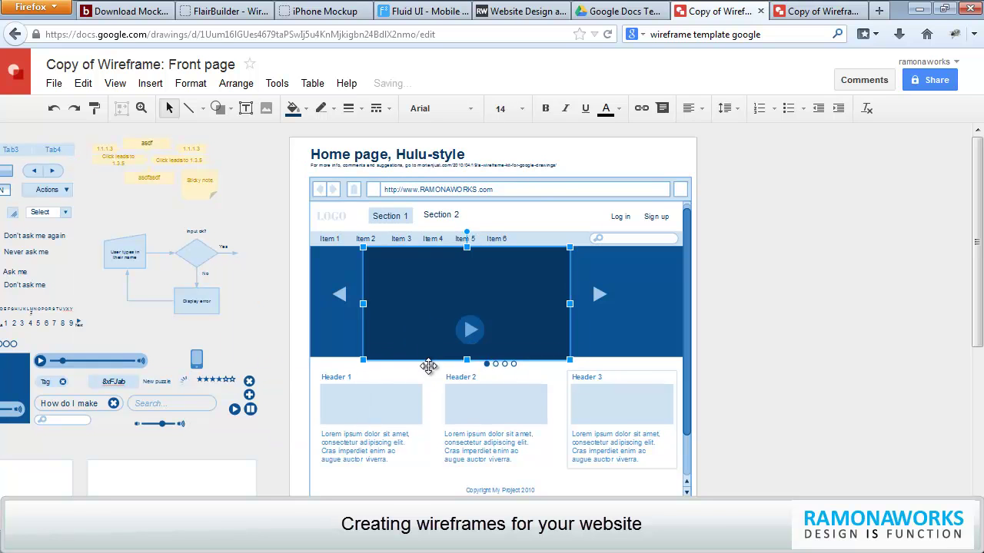
left_click(676, 347)
left_click(472, 355)
left_click_drag(471, 355, 470, 352)
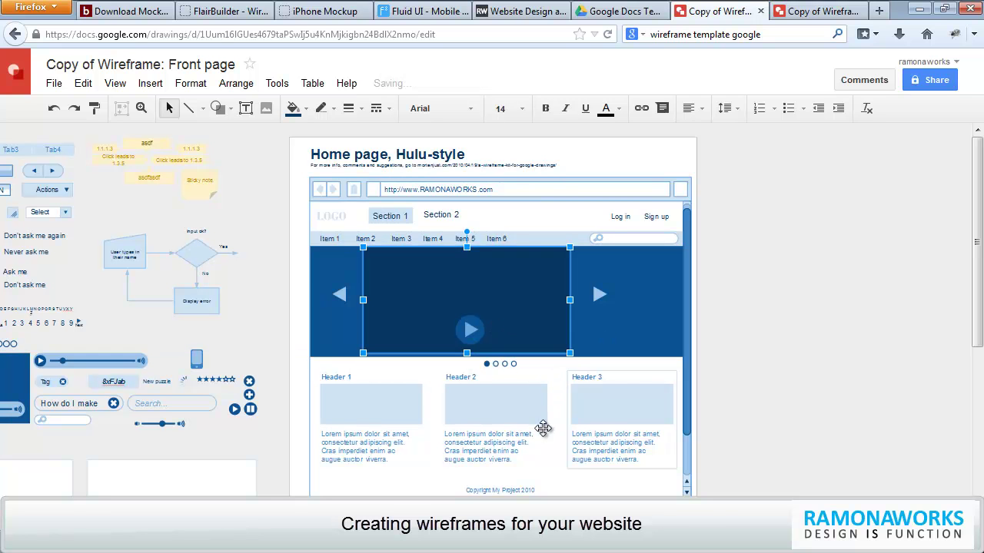
- Delete the carousel dots below the banner
left_click(504, 363)
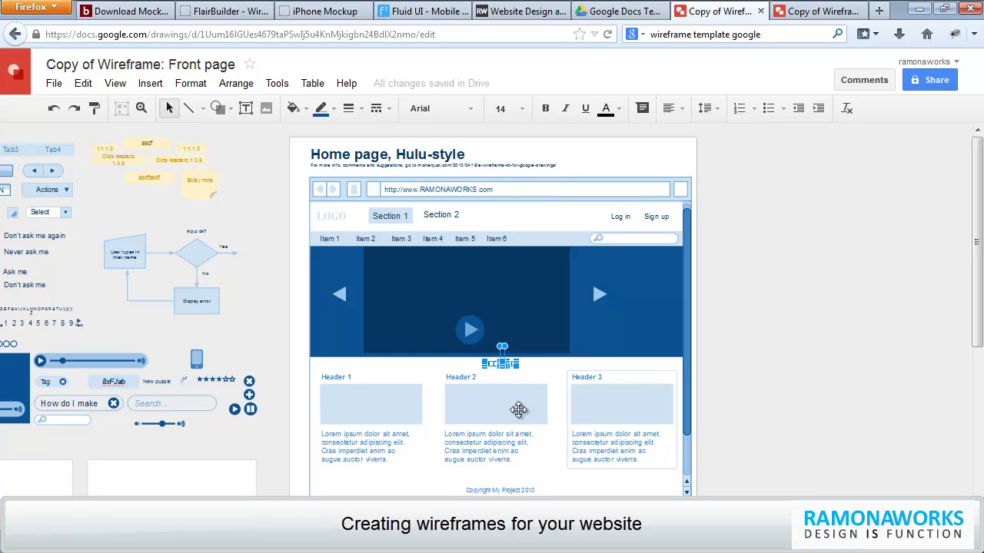
key("Left")
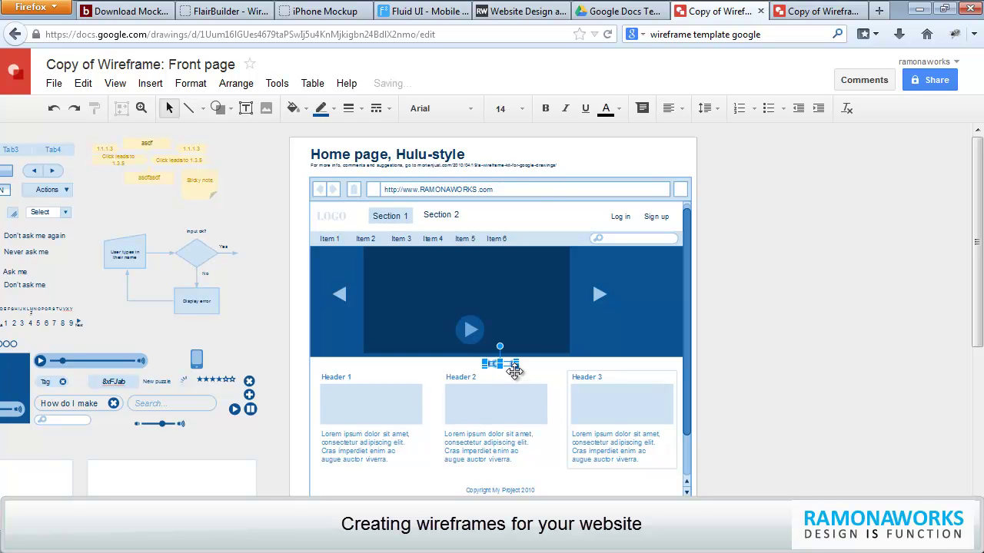
key("Delete")
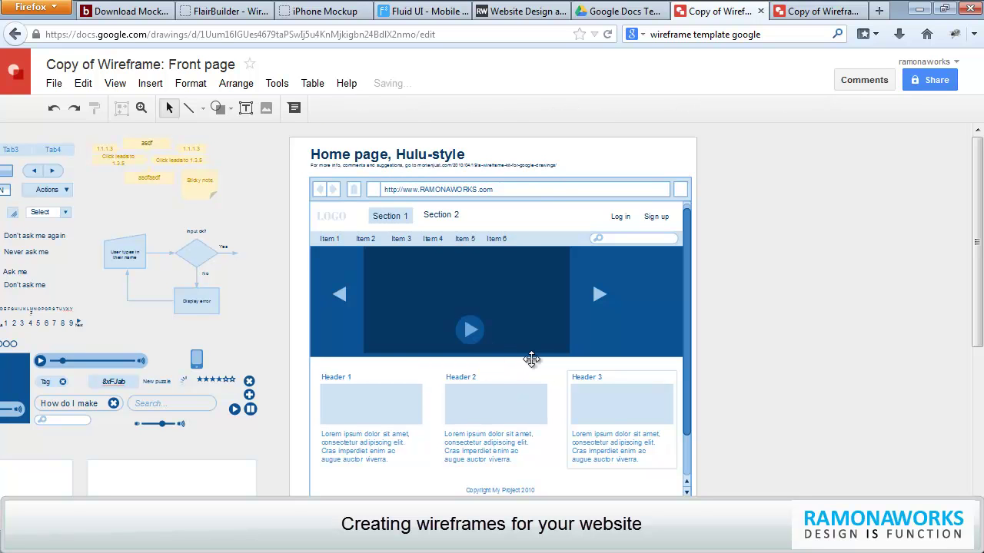
- Shift the play button left and widen the video placeholder further to the right
left_click_drag(473, 330, 450, 332)
left_click(561, 296)
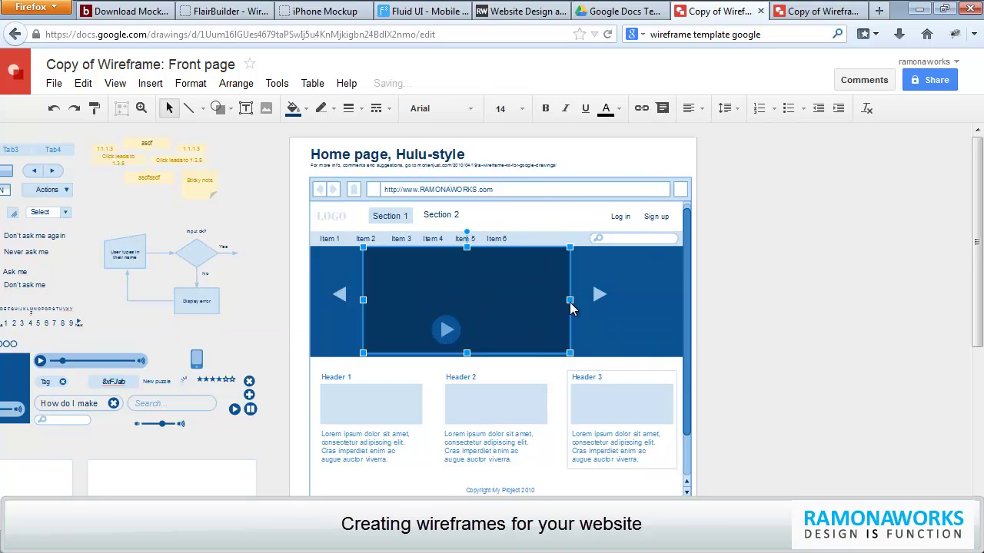
left_click_drag(570, 300, 584, 300)
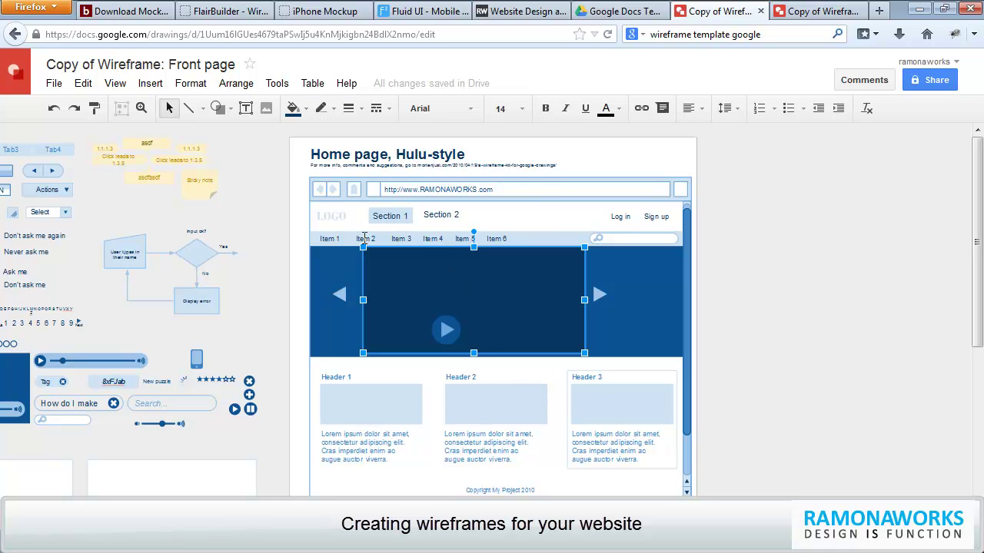
- Delete the Section 1, Section 2 and Log in labels from the top bar, leaving Sign up selected
left_click(339, 215)
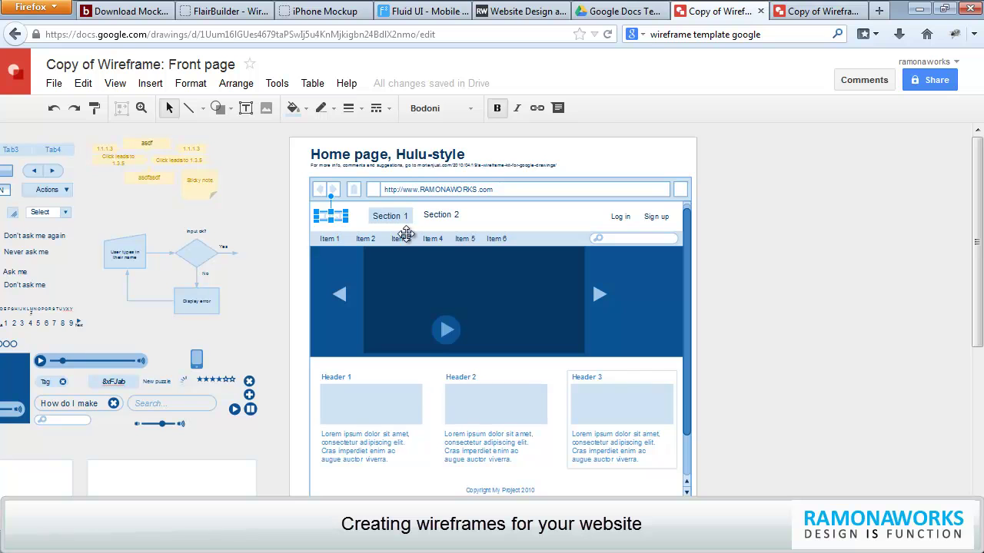
left_click(391, 216)
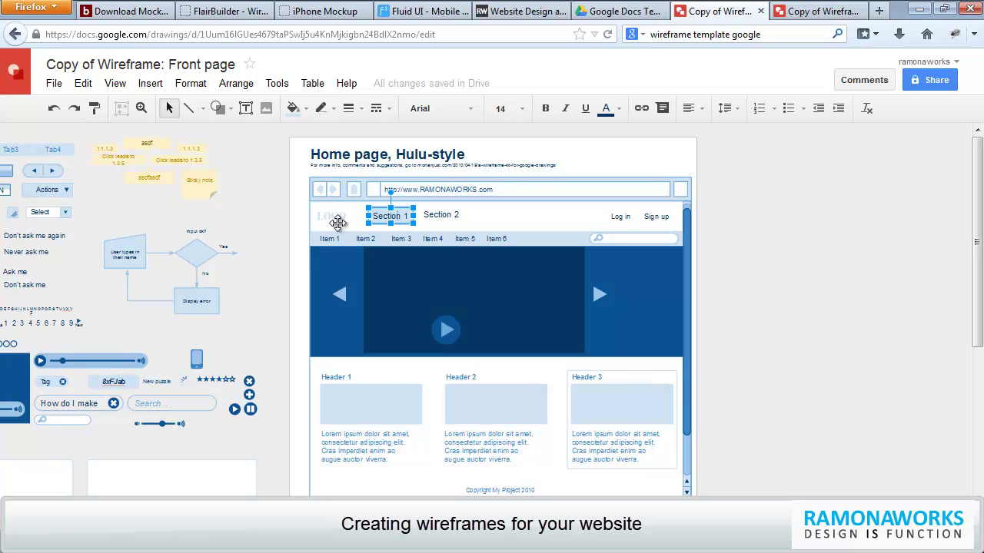
left_click(396, 216)
key("Delete")
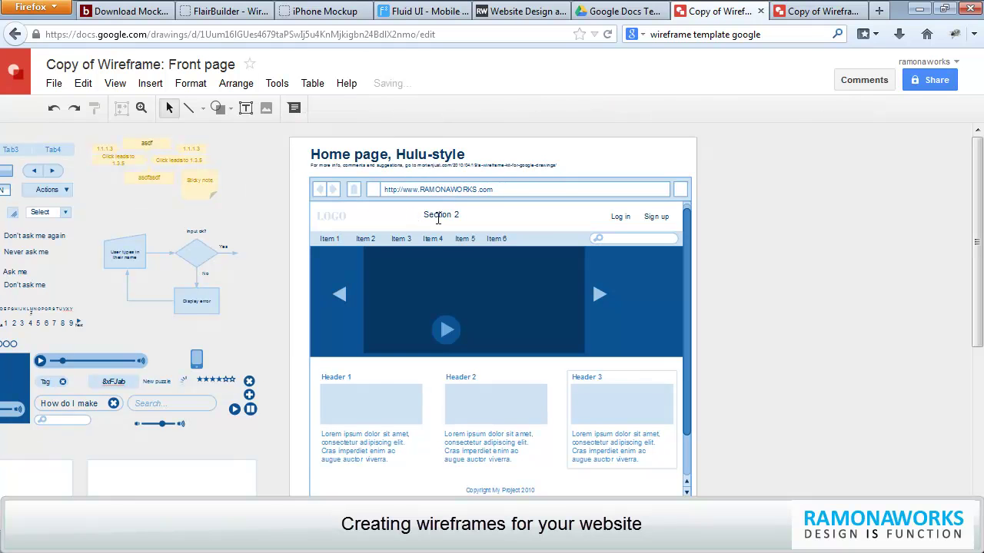
left_click(437, 218)
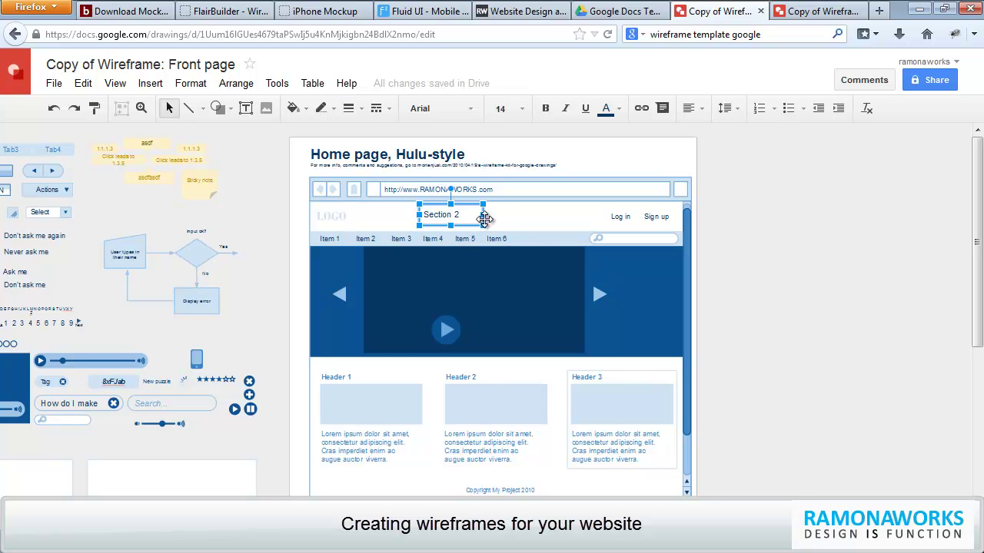
key("Delete")
left_click(627, 221)
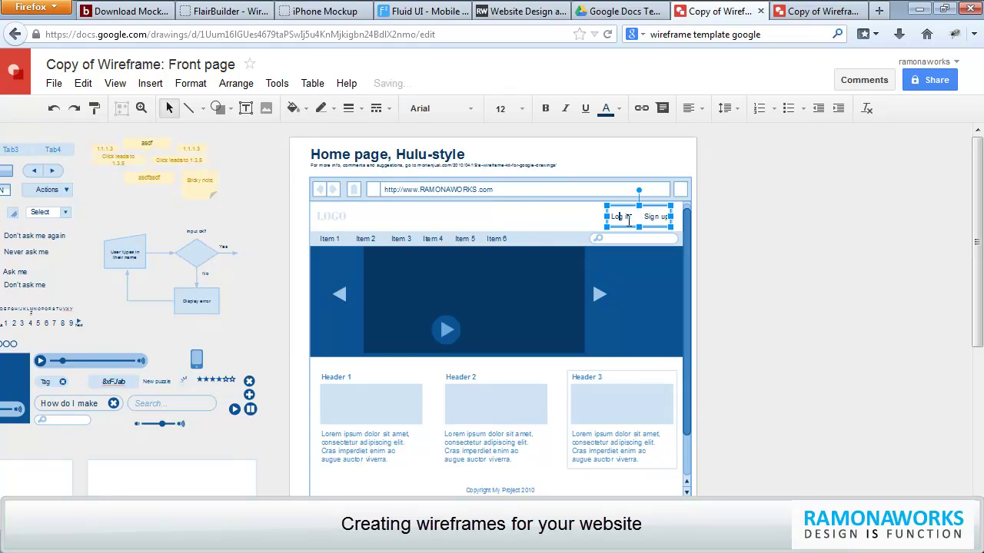
key("Delete")
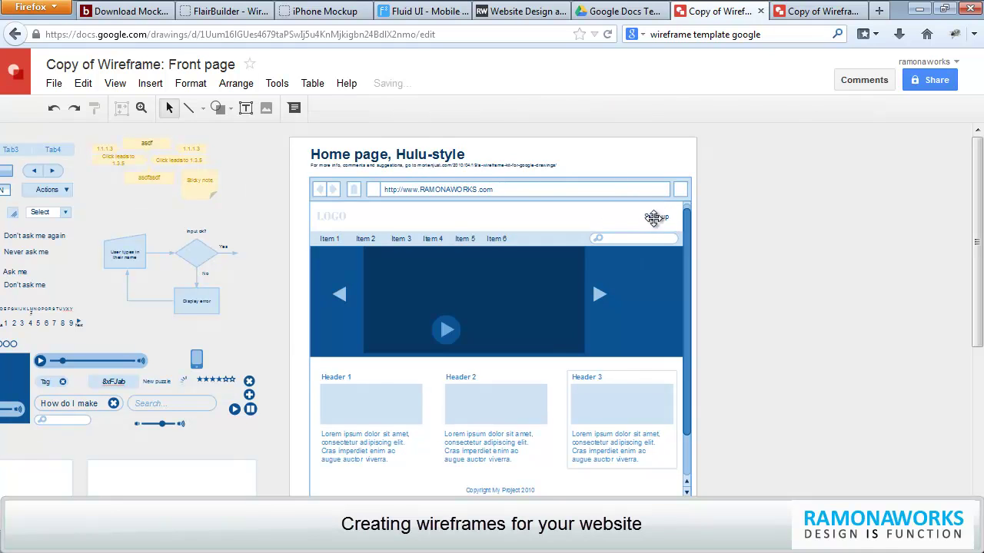
left_click(651, 219)
left_click(652, 225)
left_click(652, 223)
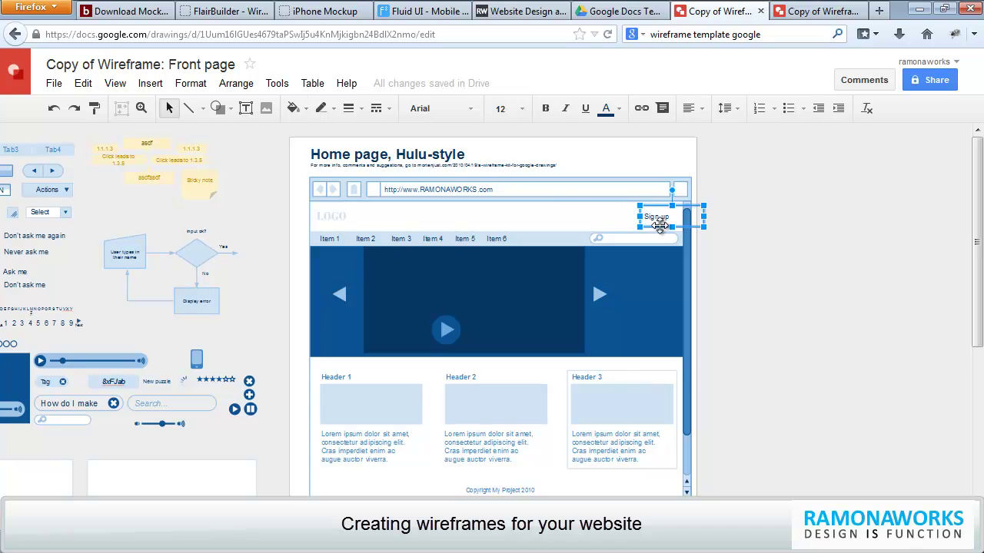
- Delete the Sign up label, undoing an accidental move of the hero block
key("Delete")
left_click(350, 252)
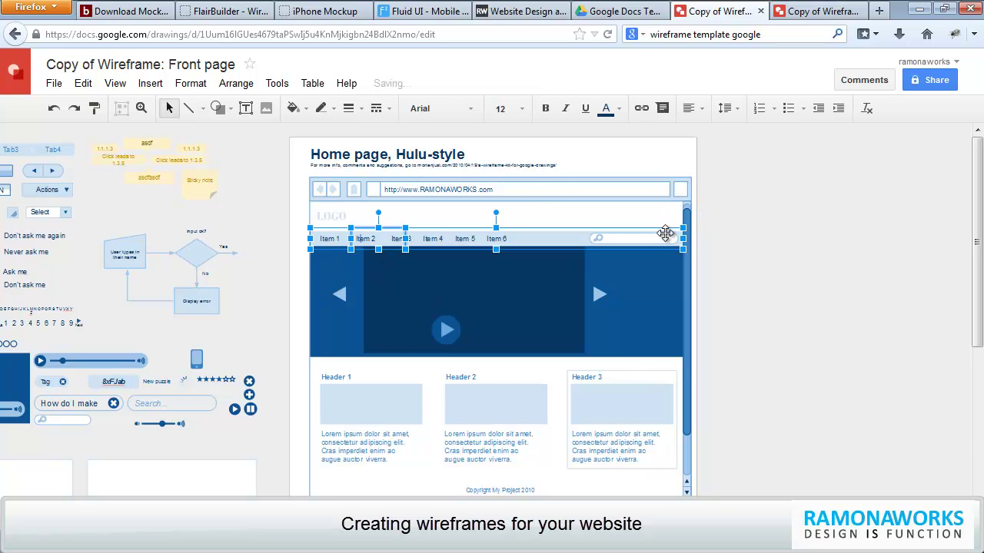
left_click_drag(628, 246, 638, 226)
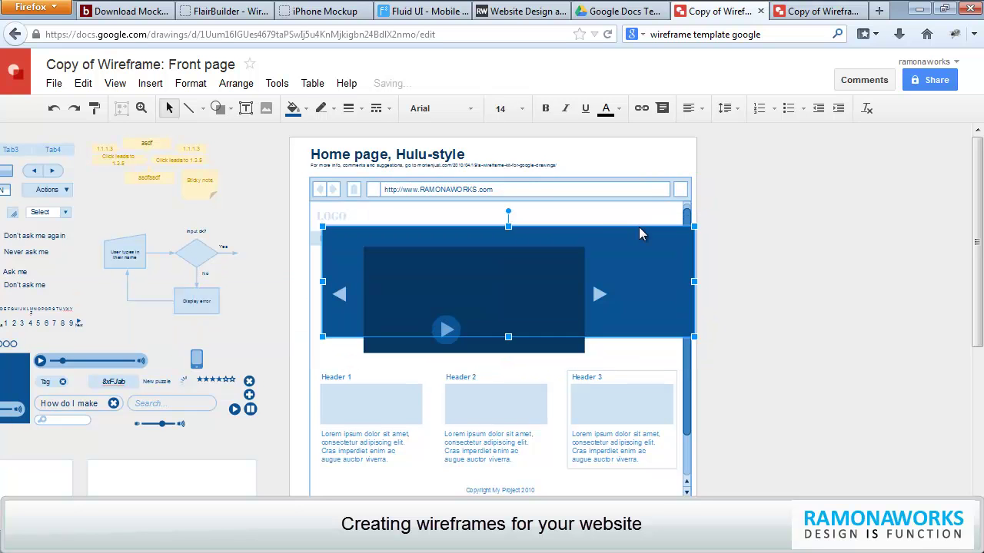
key("ctrl+z")
- Move Item 1 above the menu row and stretch it into a long bar
left_click(435, 239)
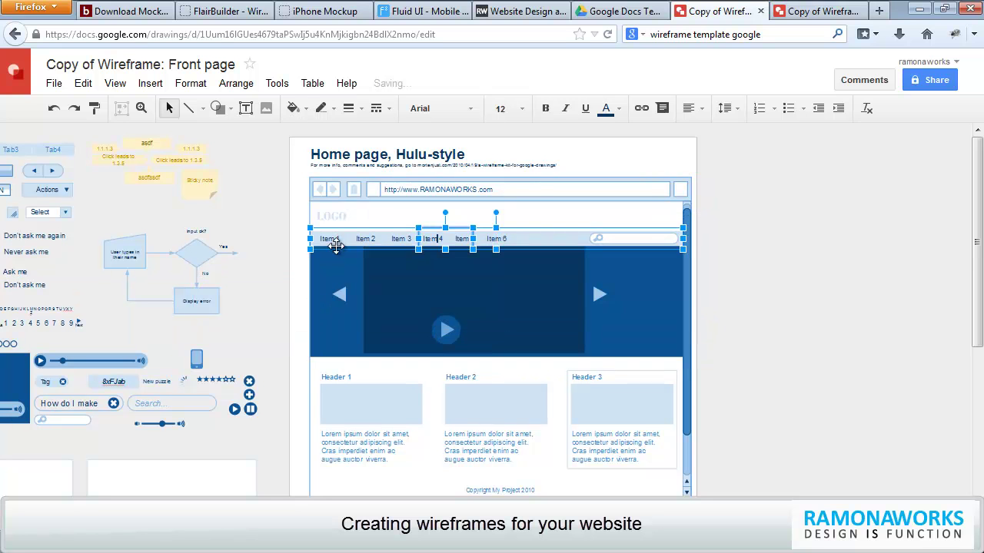
left_click_drag(315, 240, 362, 220)
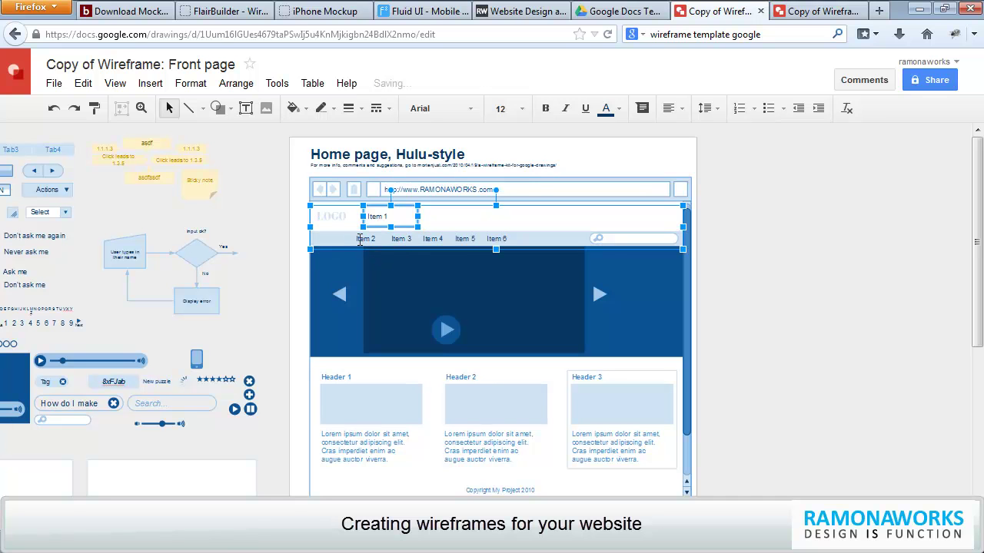
left_click(394, 232)
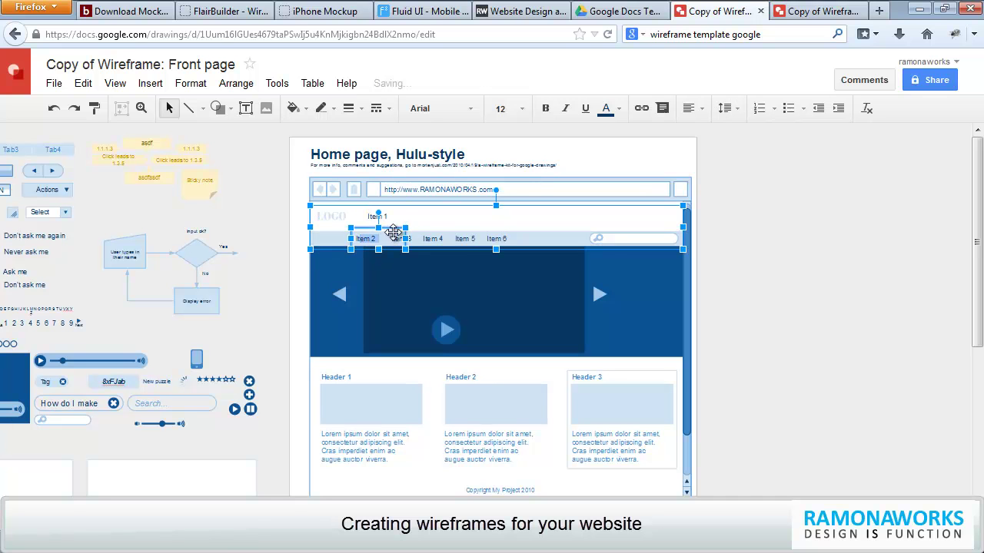
left_click(317, 242)
left_click_drag(316, 242, 365, 219)
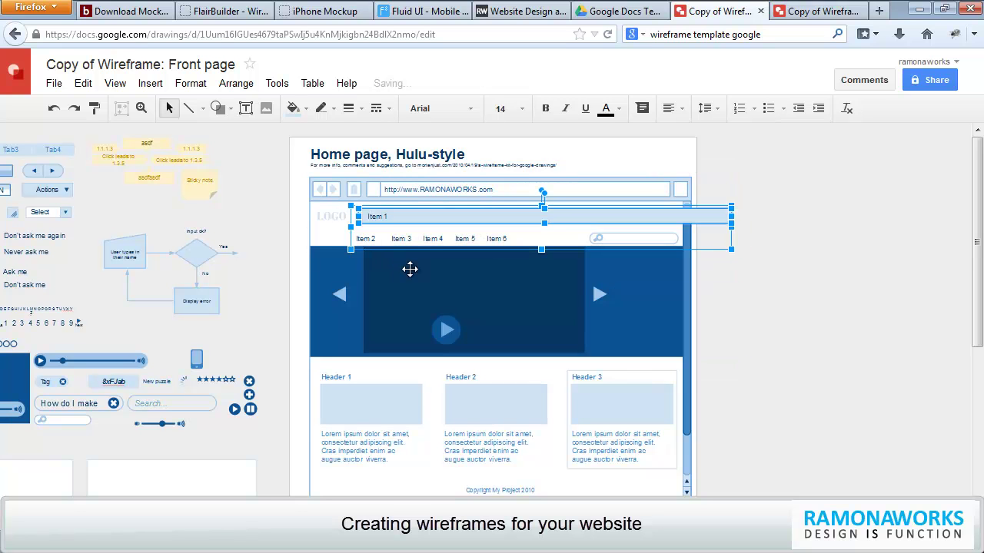
left_click(368, 238)
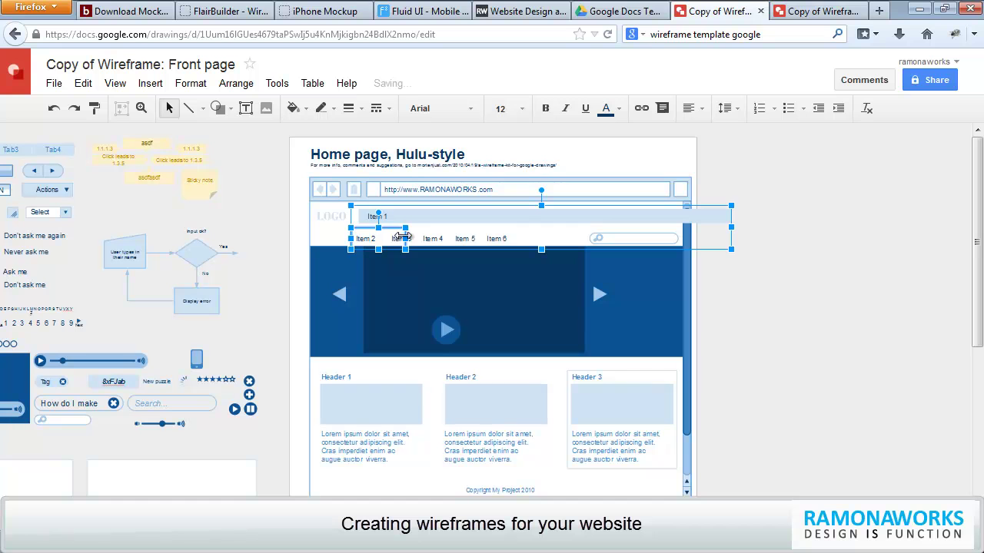
left_click_drag(396, 248, 426, 212)
key("ctrl+z")
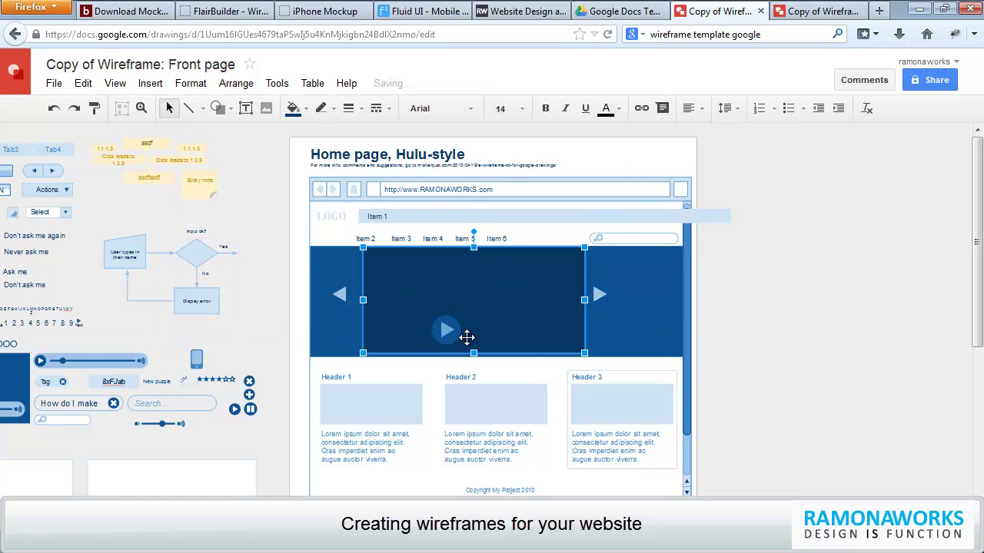
left_click(908, 321)
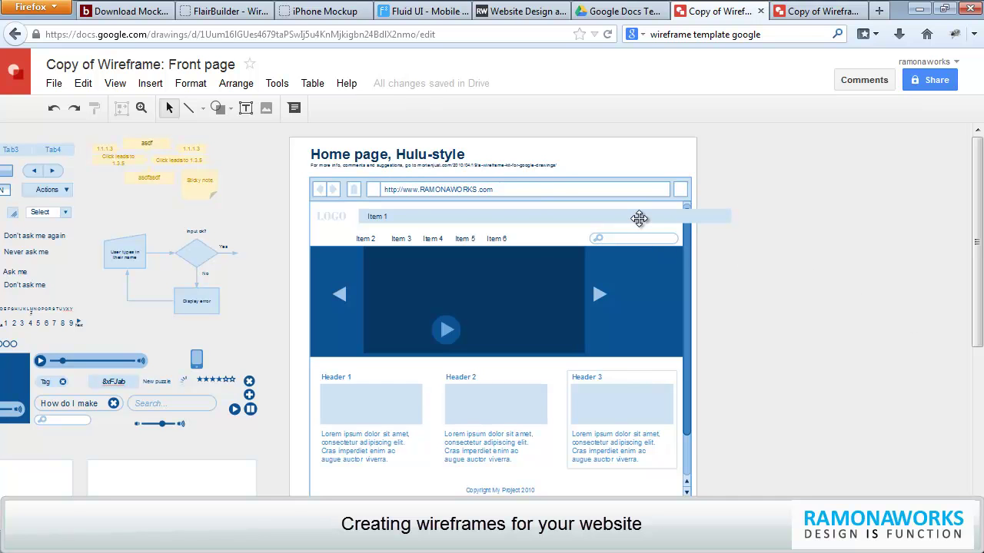
- Narrow the navigation group from its right edge to fit the page width
left_click(727, 222)
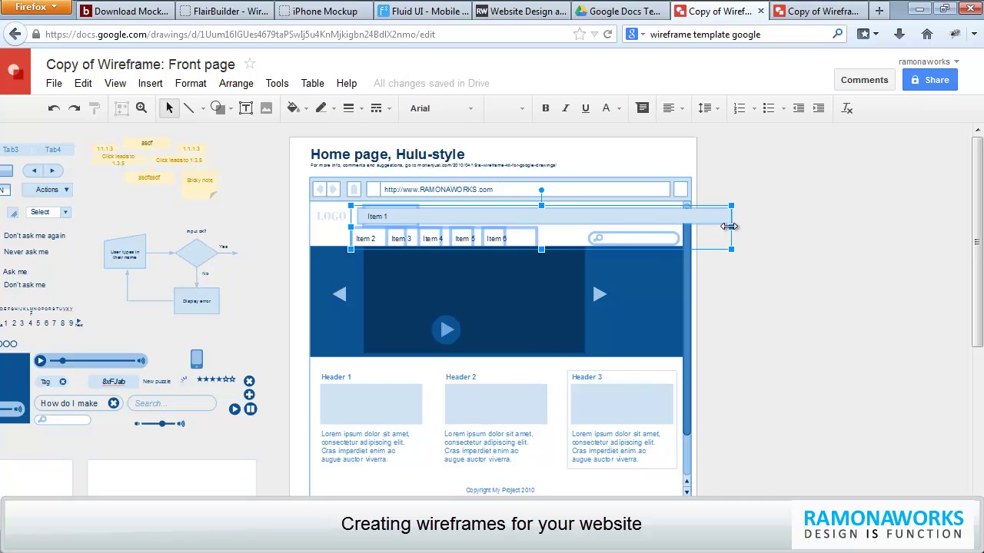
left_click_drag(728, 226, 663, 218)
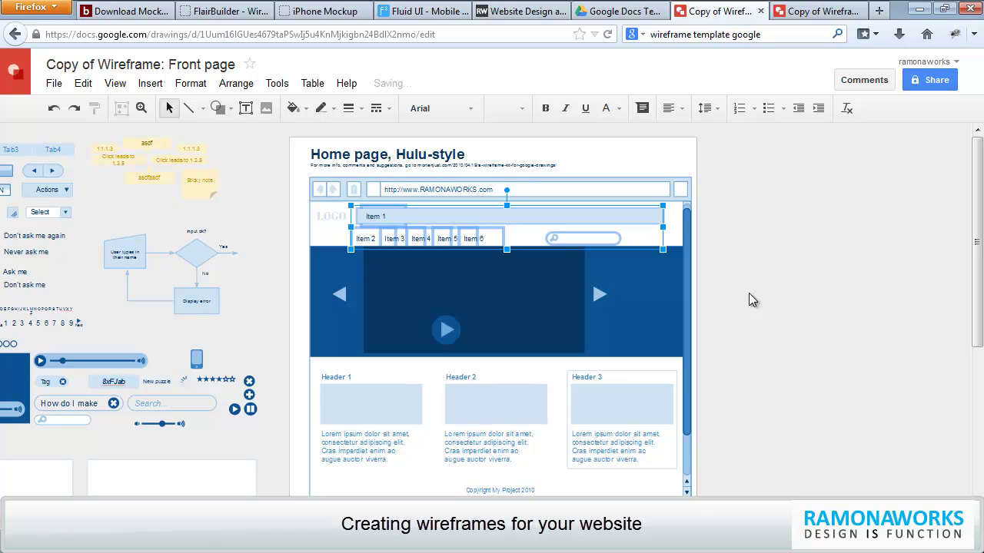
left_click(813, 342)
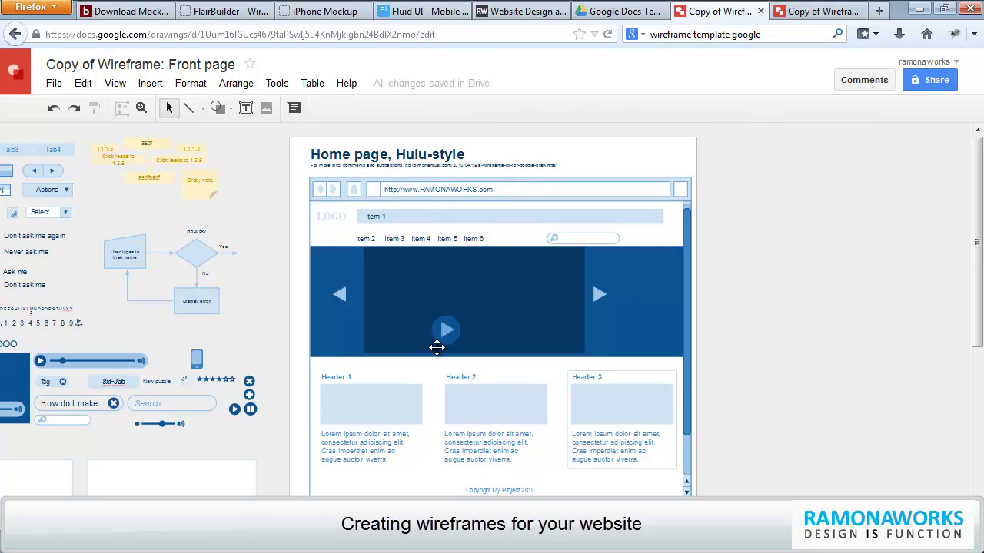
- Check the Header 1 placeholder and copyright footer, then return to the template gallery
left_click(393, 408)
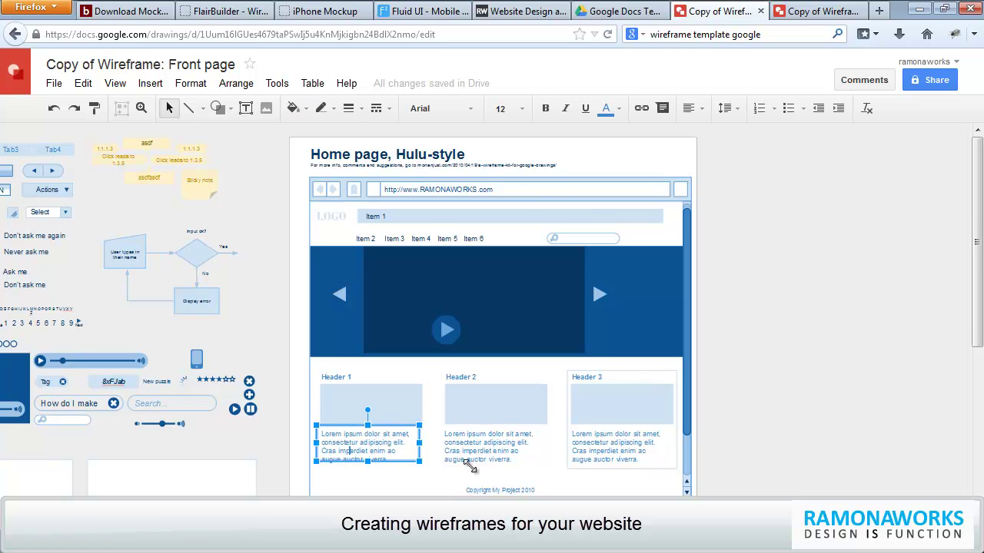
left_click(501, 487)
scroll(433, 494, "down", 2)
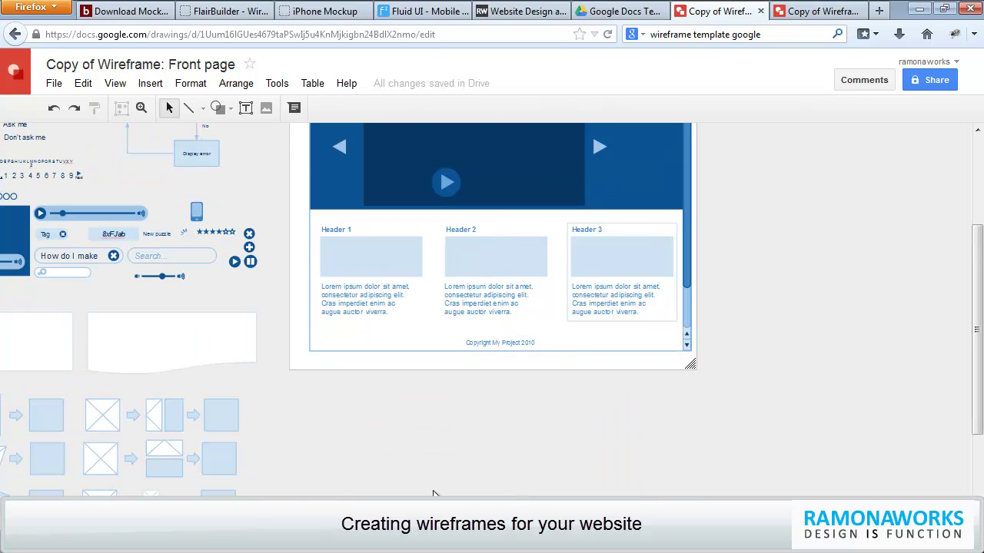
left_click(475, 343)
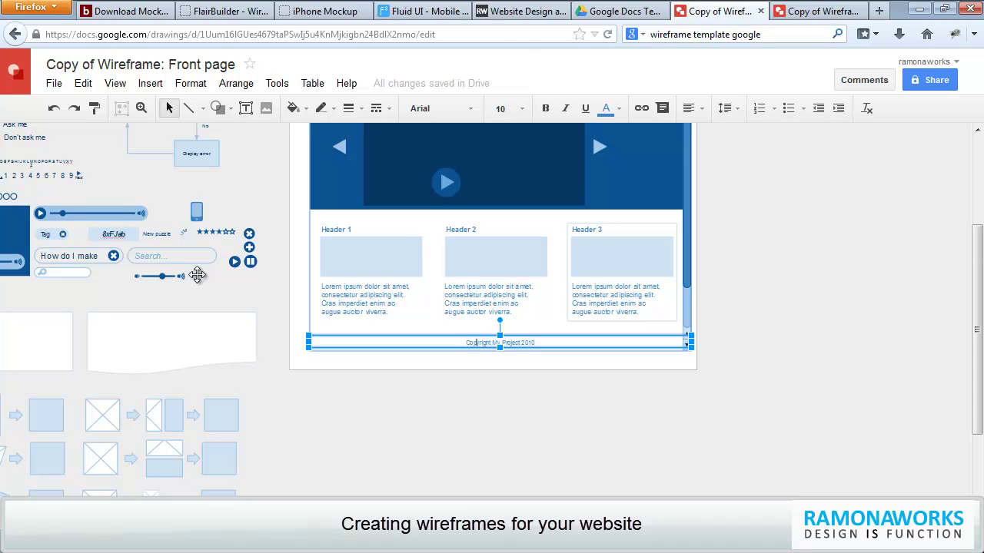
left_click(625, 11)
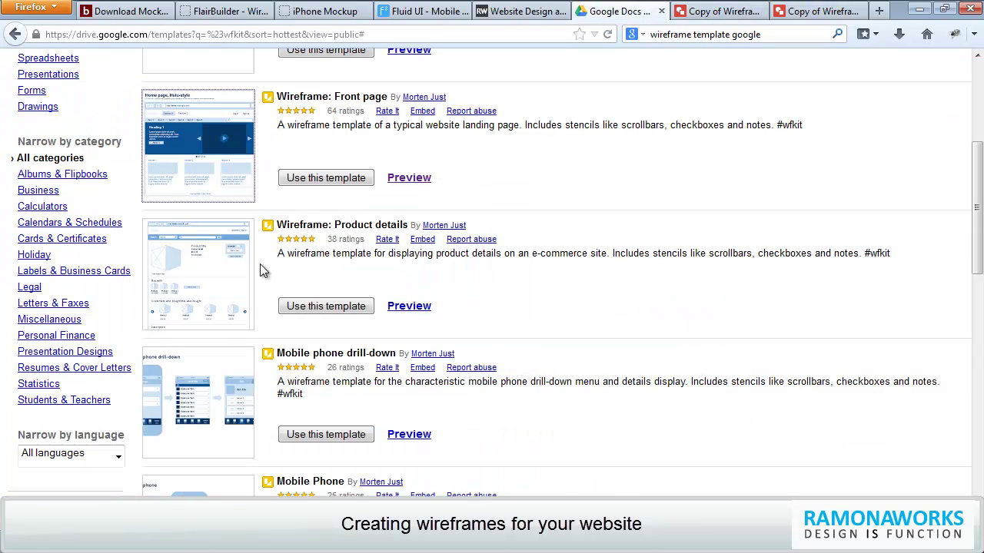
- Make a copy of the Wireframe: Product details template, then go back to the Front page copy
left_click(238, 281)
left_click(645, 17)
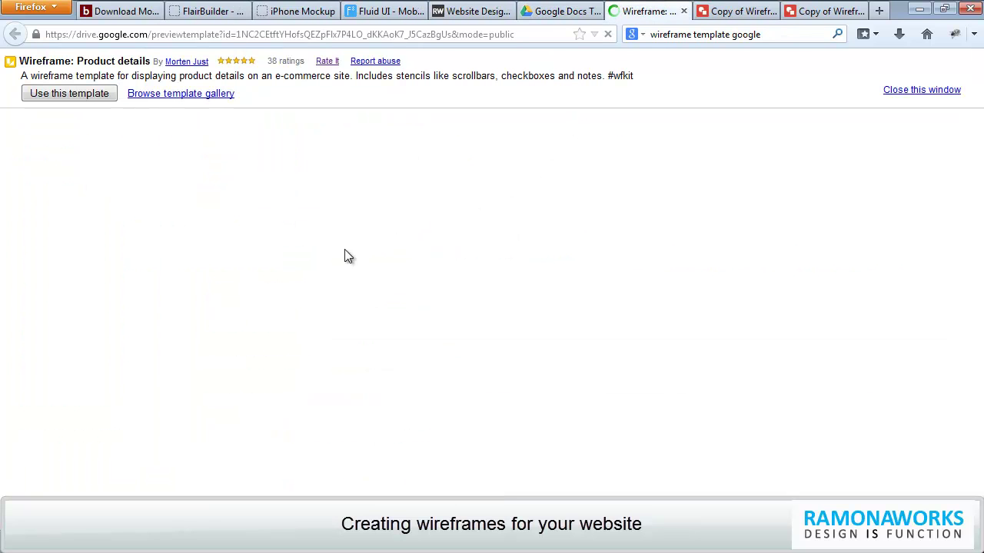
left_click(47, 99)
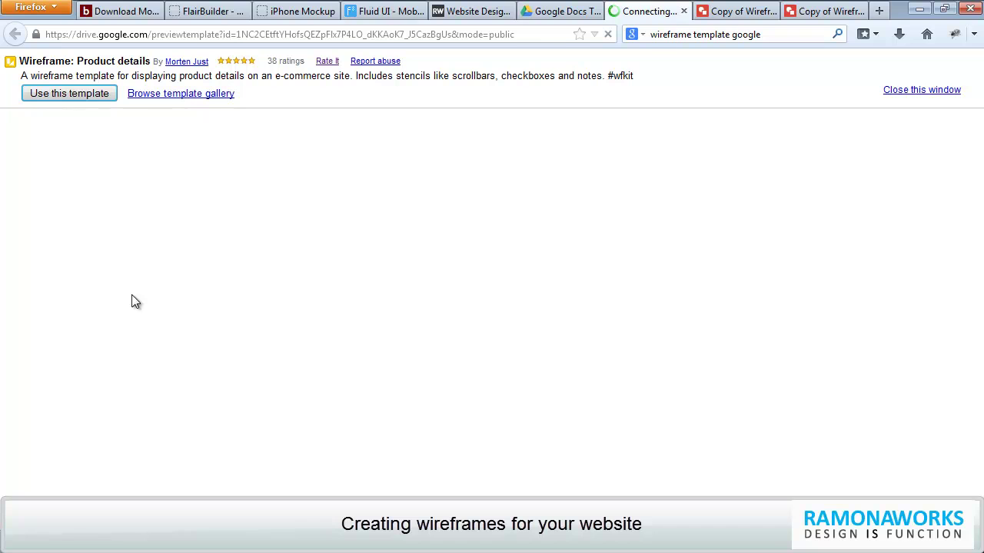
left_click(734, 14)
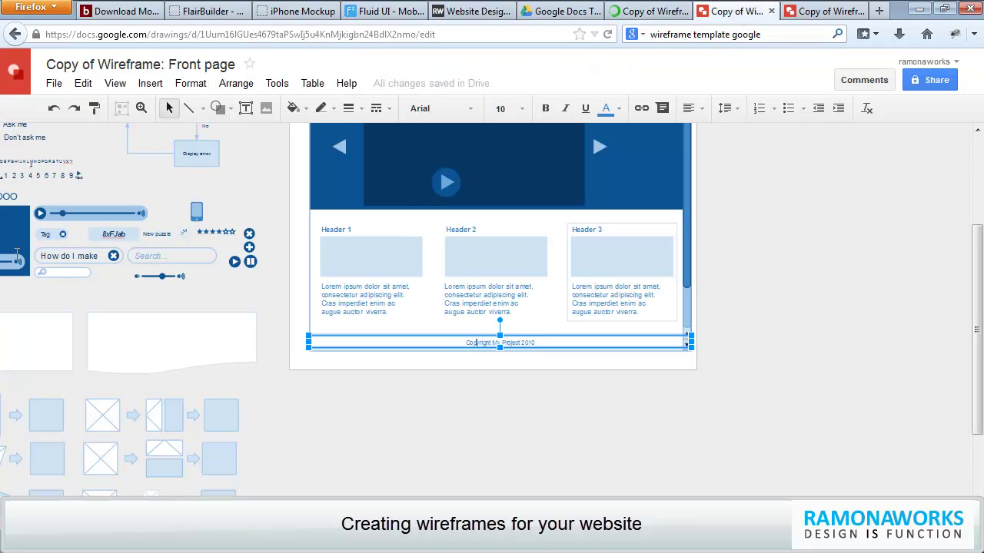
- Drag a plain box from the stencil sheet onto the wireframe under the Header 1 column text
left_click(163, 459)
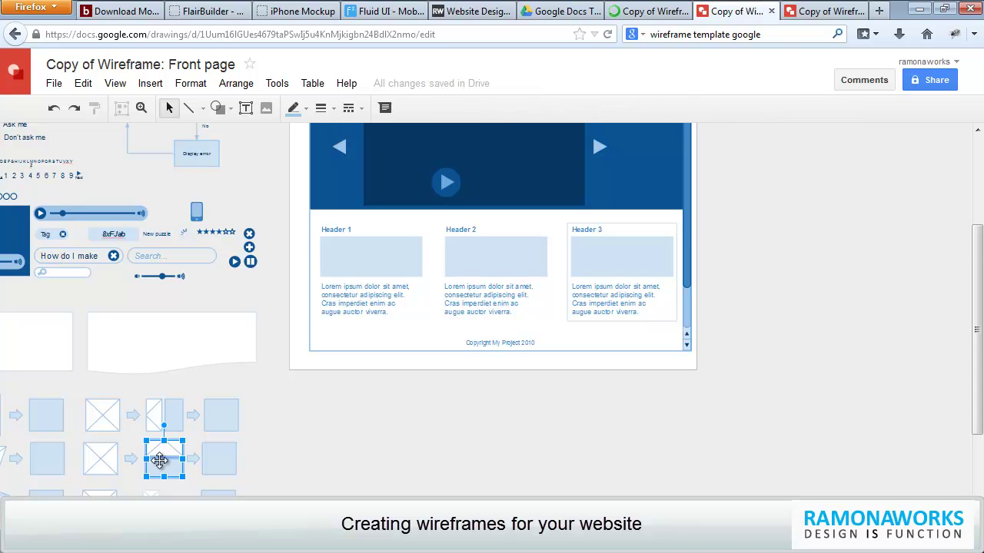
left_click(106, 457)
left_click(44, 460)
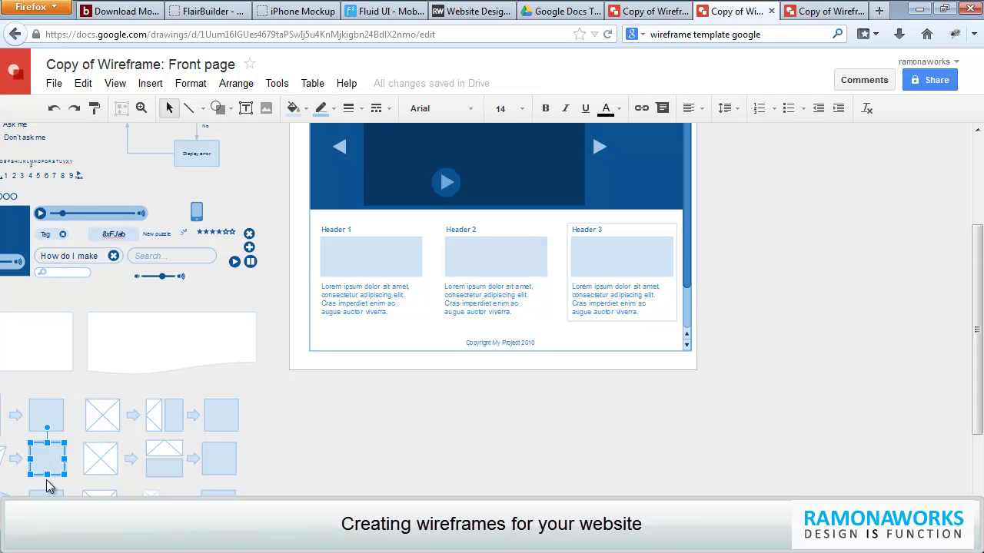
scroll(46, 479, "down", 1)
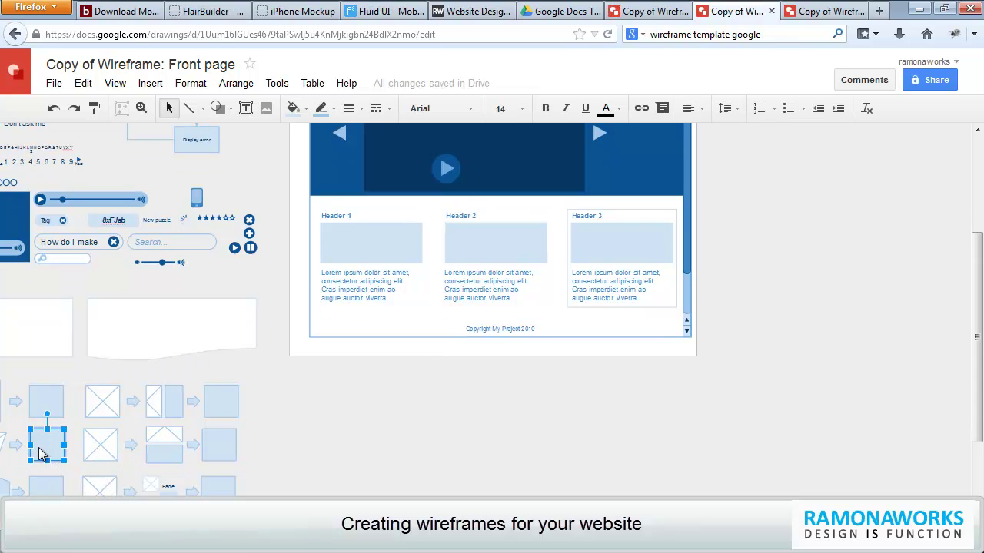
left_click_drag(30, 442, 383, 213)
- Fill the new stencil box orange
scroll(33, 439, "down", 3)
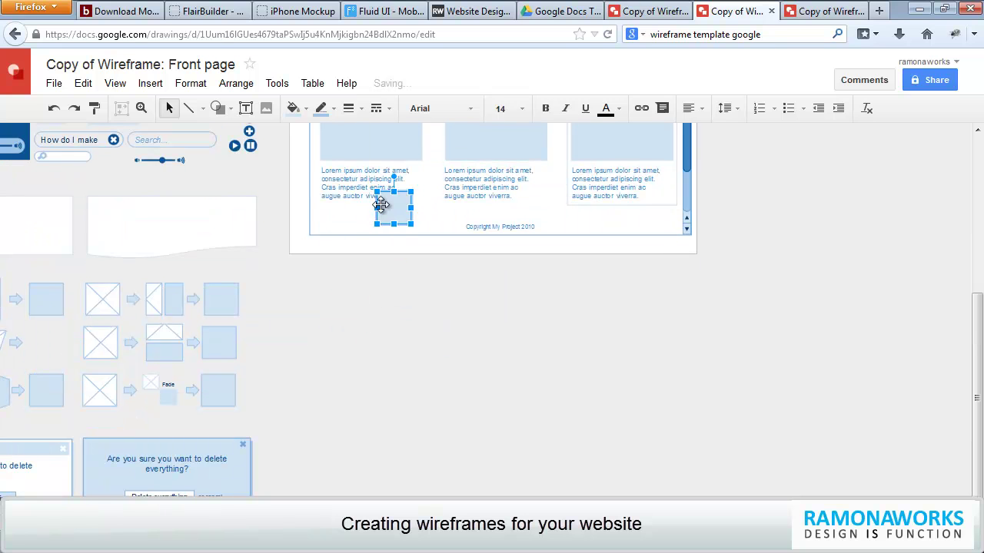
scroll(457, 218, "up", 4)
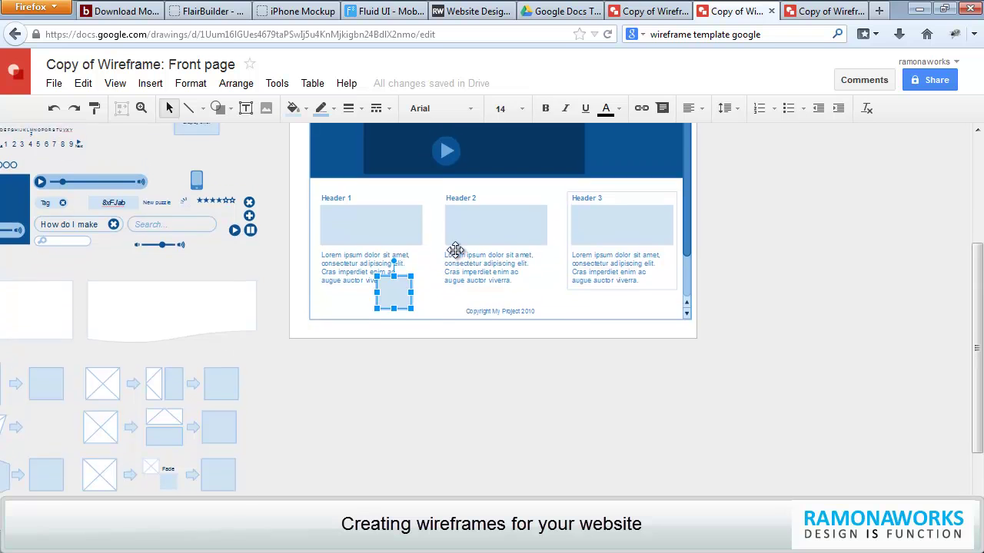
scroll(453, 251, "up", 1)
left_click(293, 109)
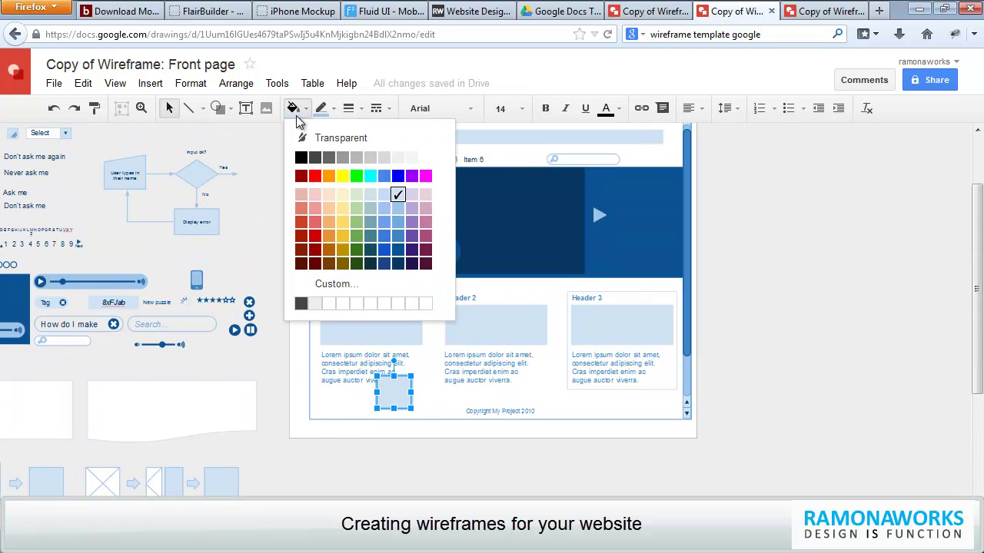
left_click(326, 179)
left_click(358, 380)
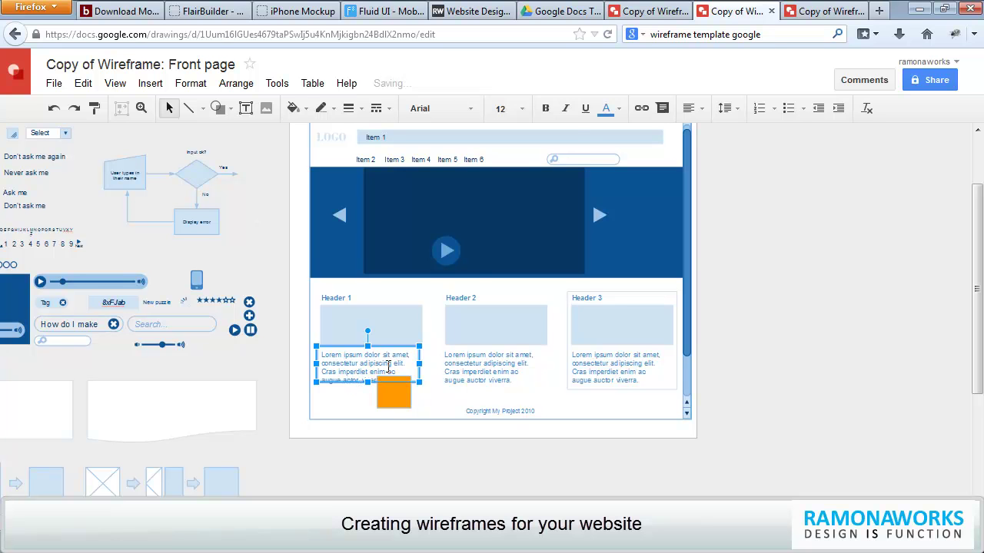
- Look through the right-click actions for the Header 1 text box and the wireframe group
right_click(384, 366)
right_click(360, 387)
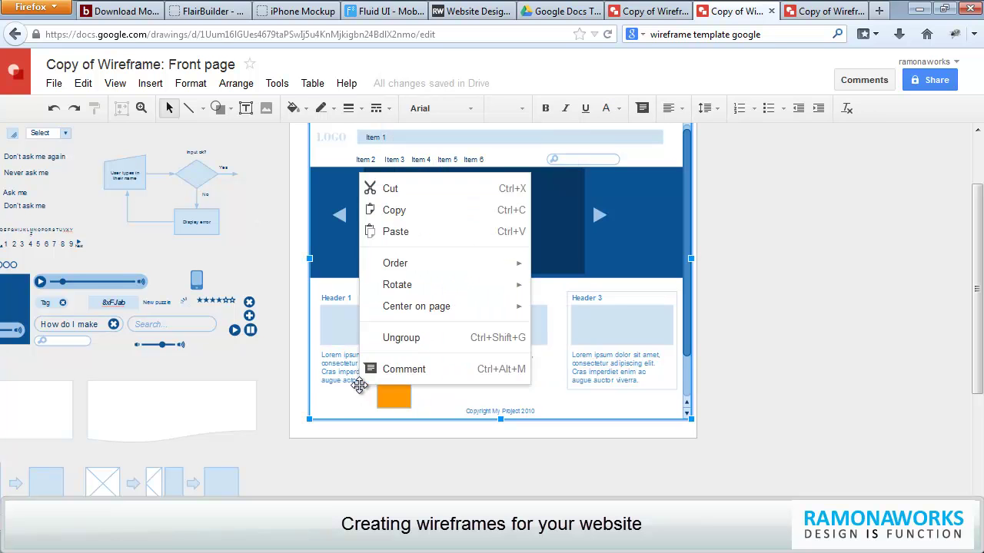
left_click(339, 384)
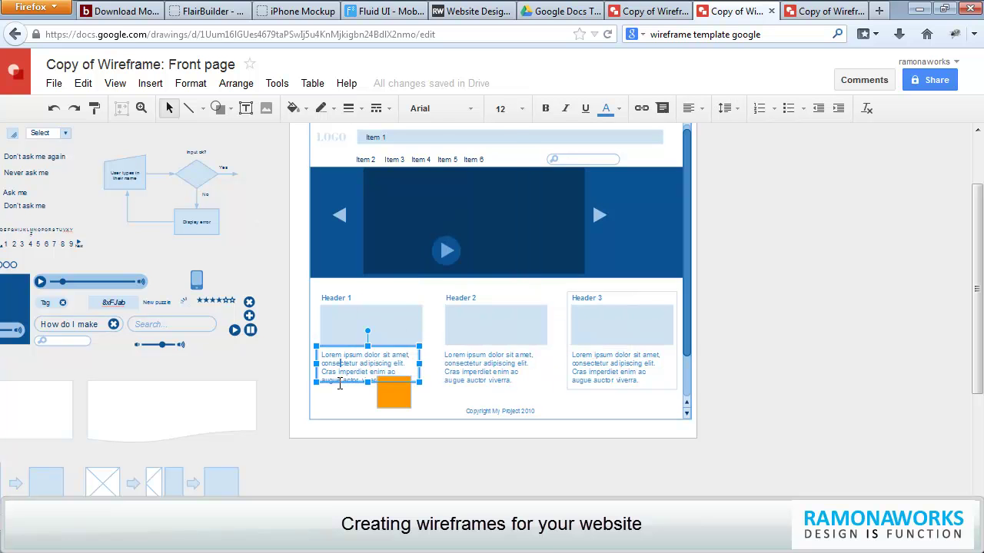
right_click(339, 384)
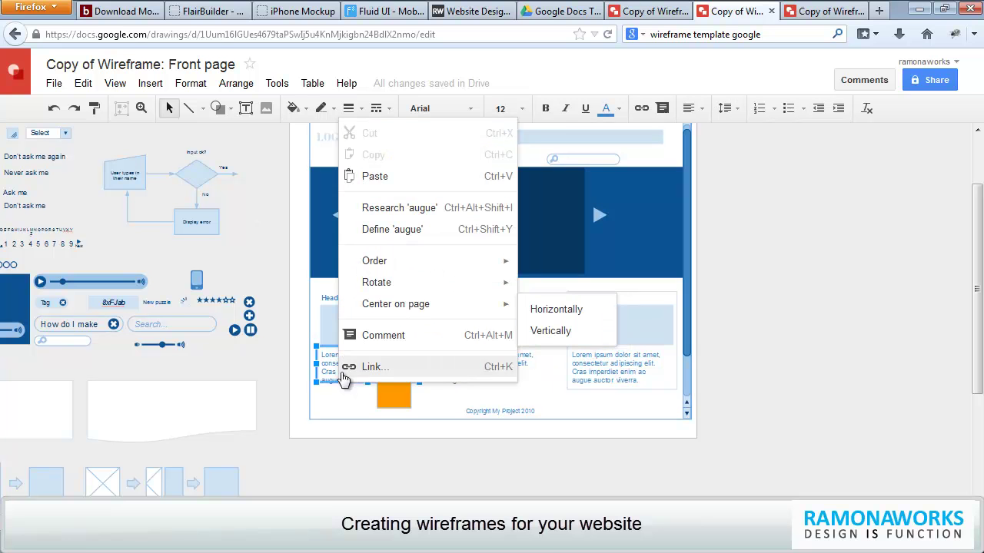
key("Escape")
right_click(321, 387)
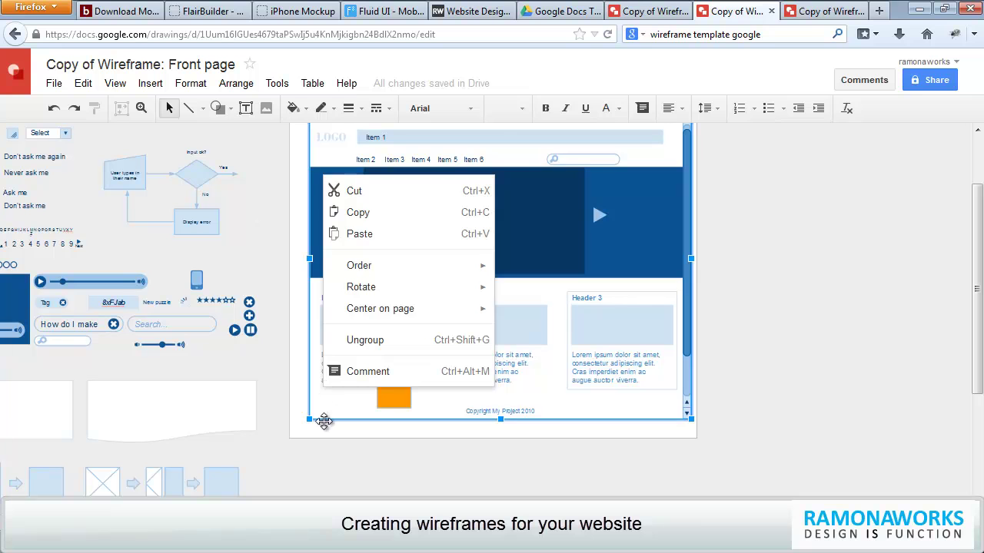
key("Escape")
key("Escape")
- Cut the Lorem ipsum text under Header 1 with Ctrl+X and drag the orange box into its place
left_click(333, 358)
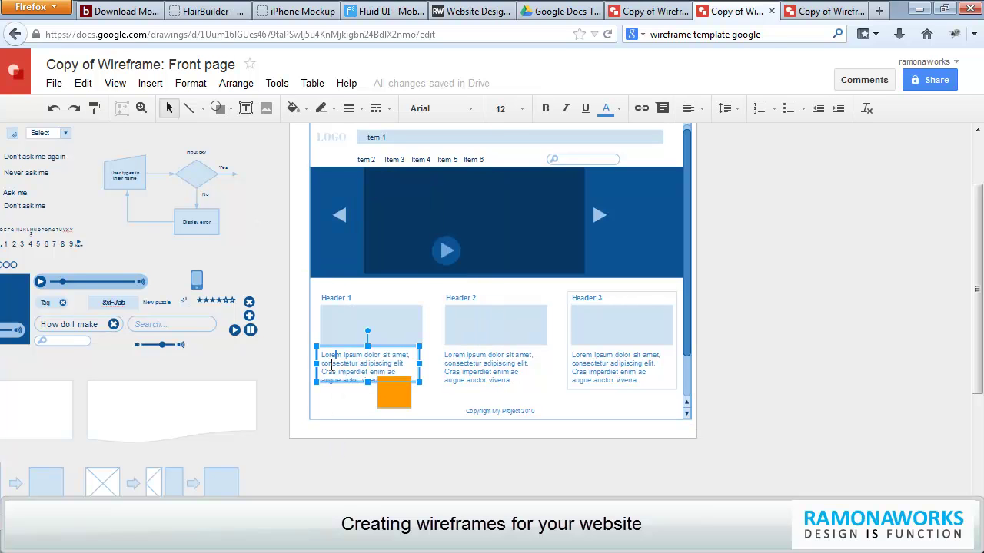
left_click(370, 337)
left_click(353, 367)
right_click(358, 347)
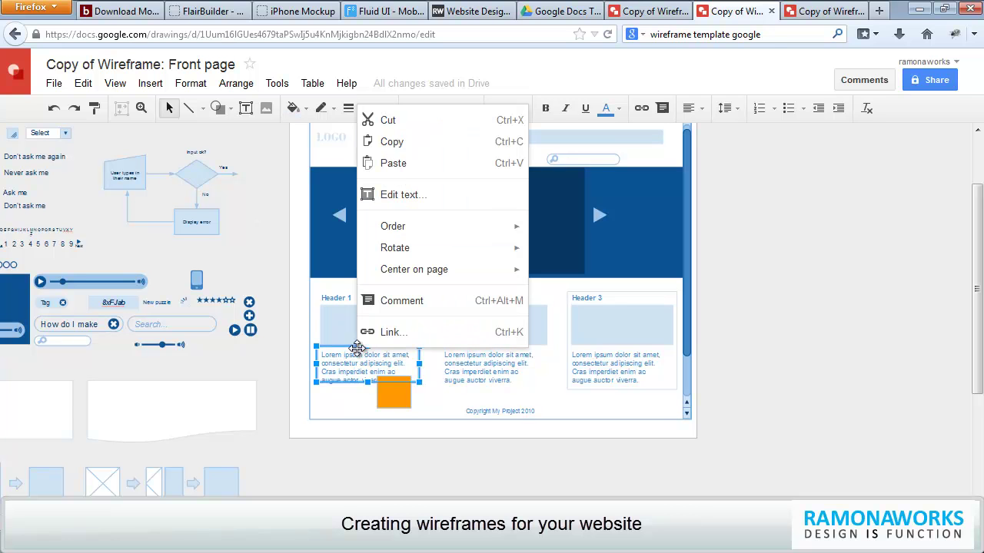
left_click(411, 124)
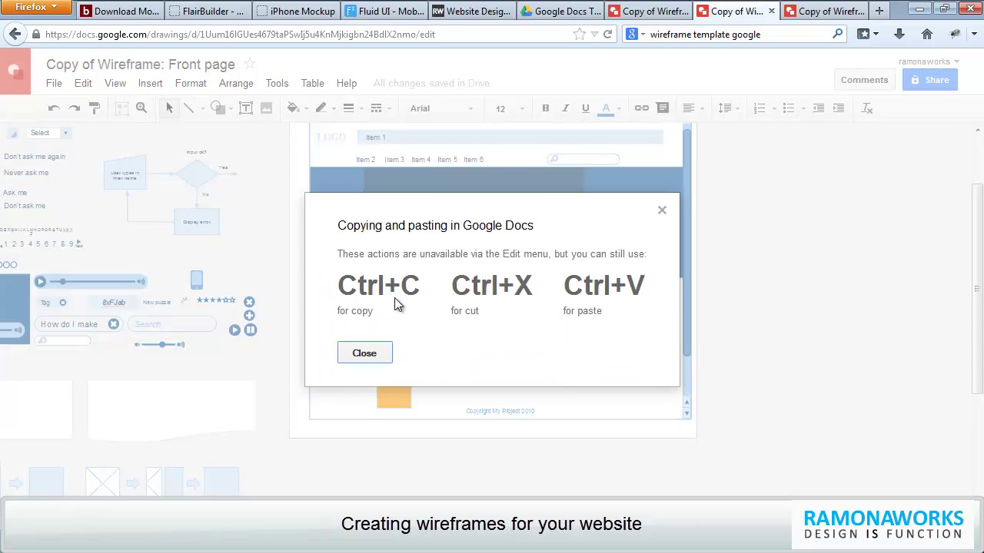
left_click(363, 354)
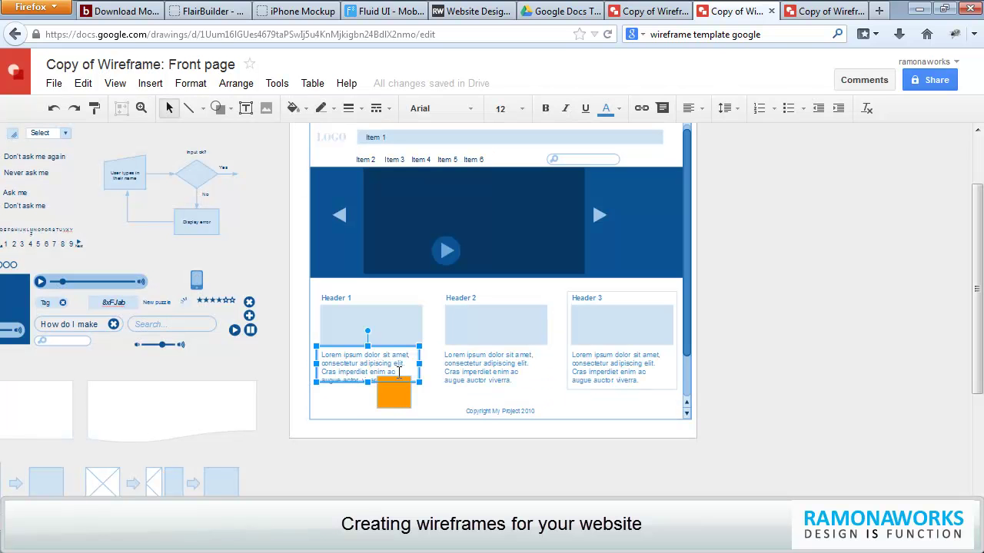
key("ctrl+x")
left_click_drag(392, 393, 422, 362)
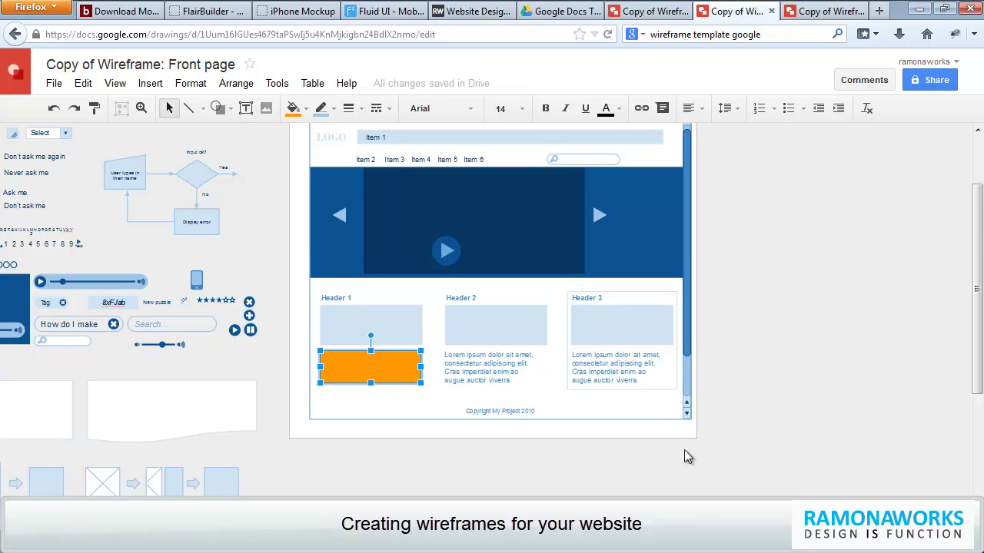
scroll(685, 454, "up", 2)
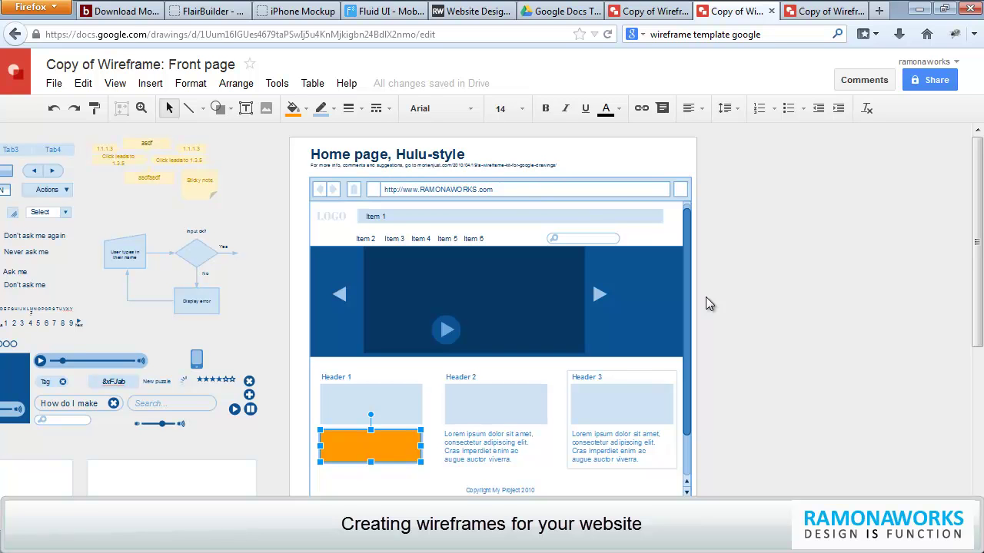
- Try the Balsamiq Mockups for Windows download, then go to the FlairBuilder homepage
left_click(131, 13)
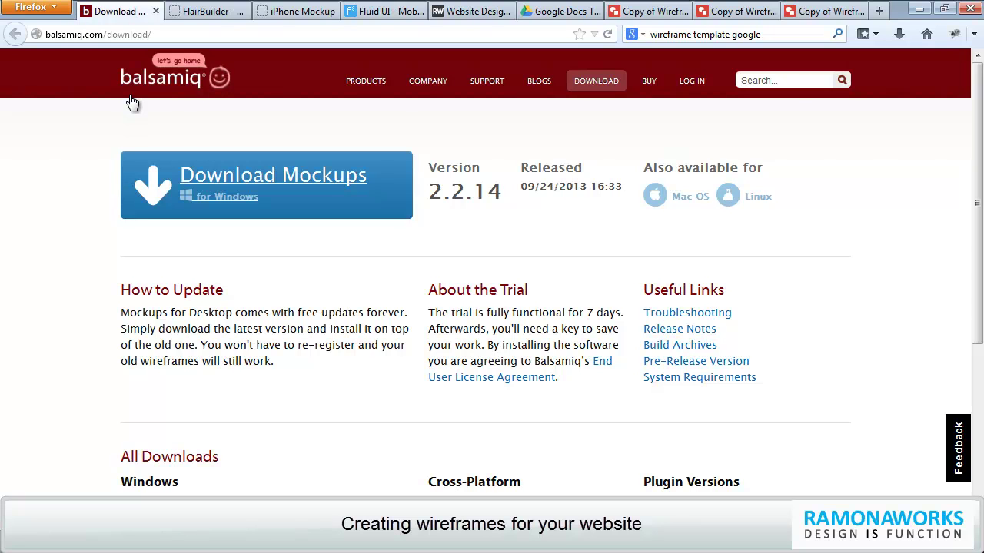
left_click(355, 182)
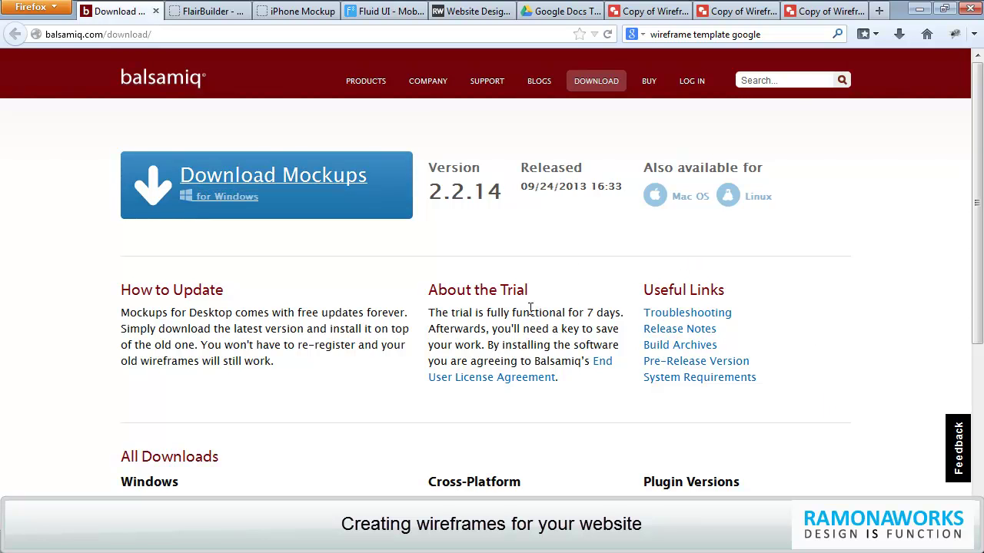
left_click(209, 11)
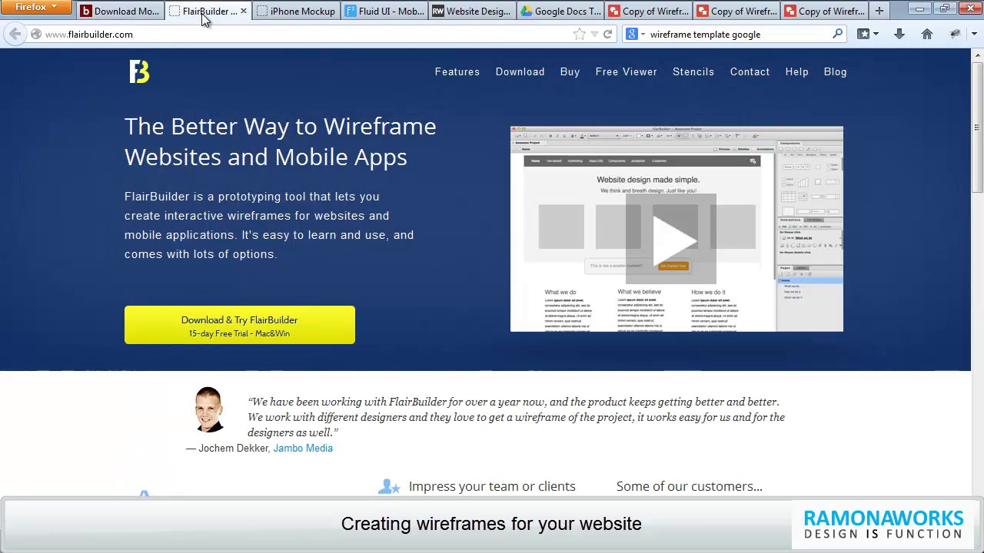
- View the iPhone Mockup new-mockup page, then go to the Fluid UI homepage
left_click(301, 14)
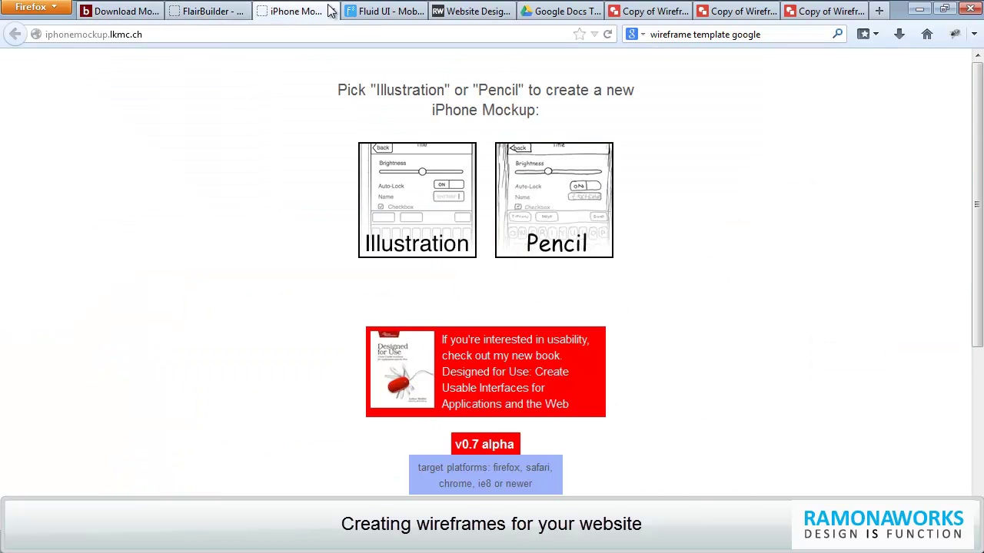
left_click(375, 14)
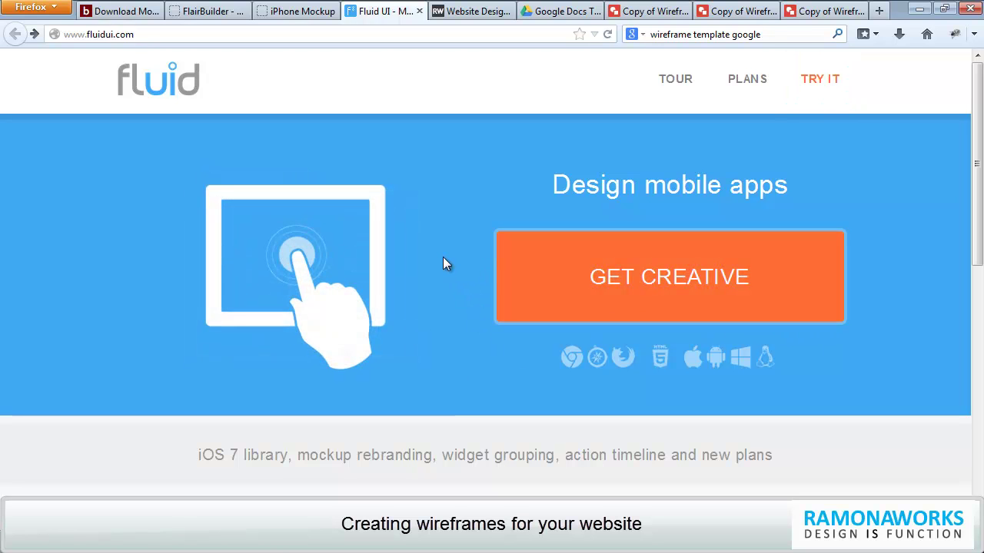
- Pass back through the iPhone Mockup page to the Google Docs wireframe template results
left_click(324, 15)
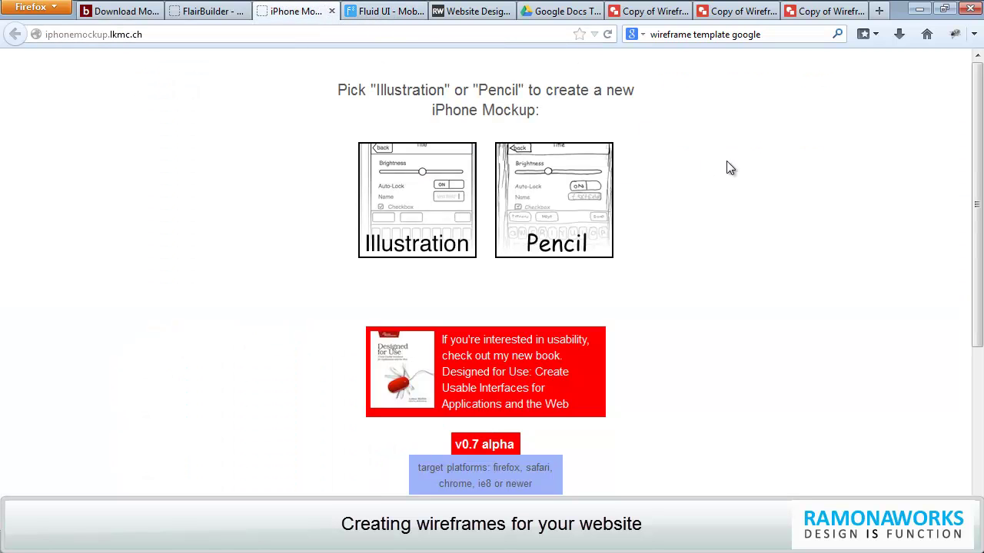
left_click(554, 11)
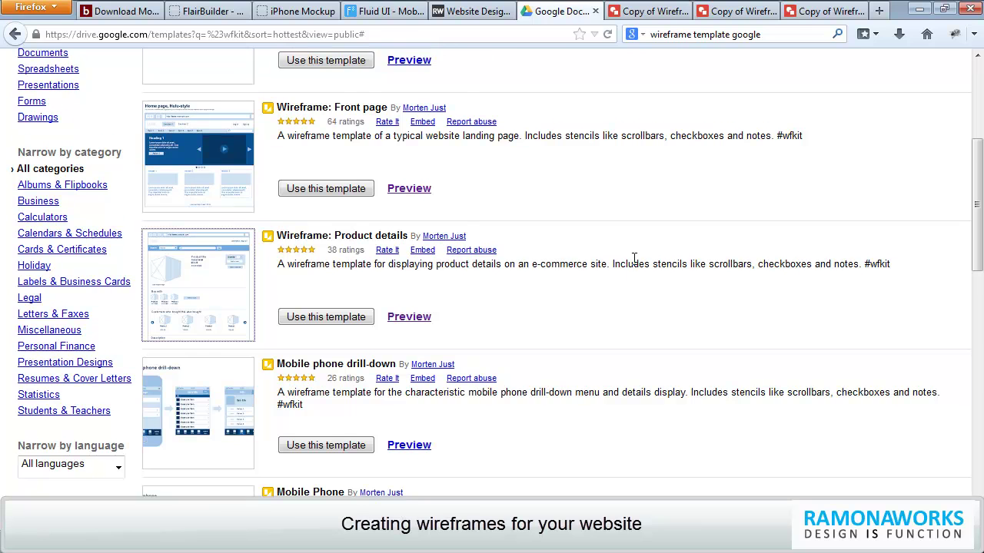
scroll(633, 260, "up", 5)
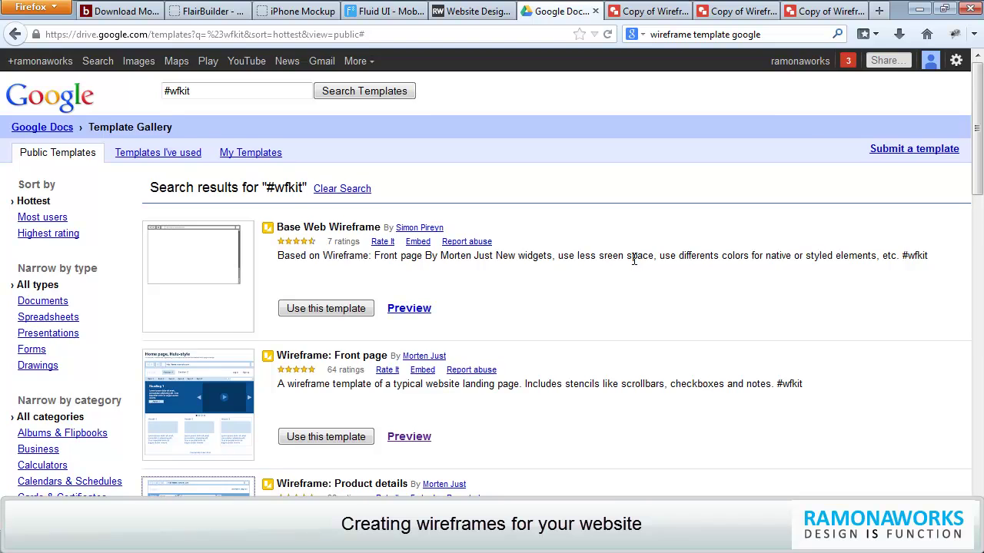
scroll(633, 259, "down", 4)
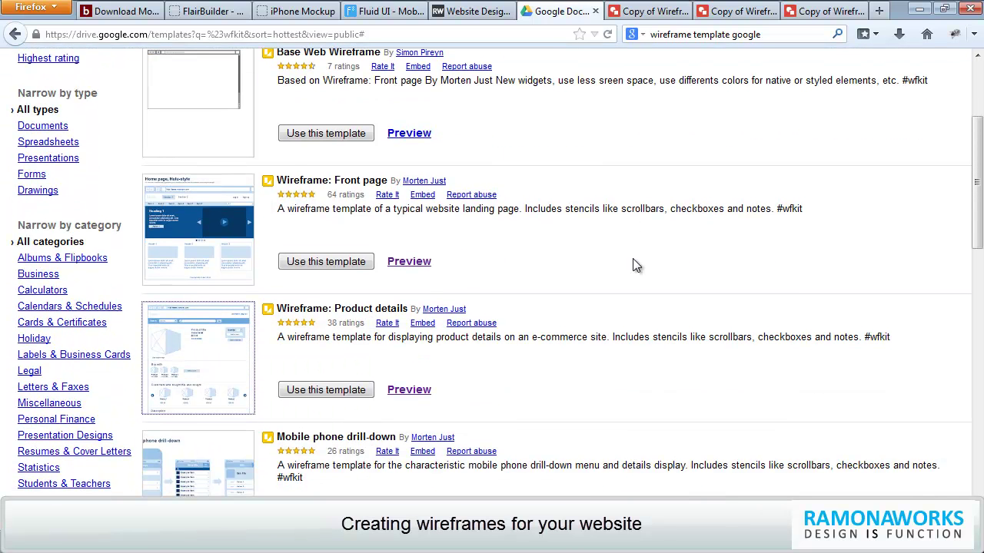